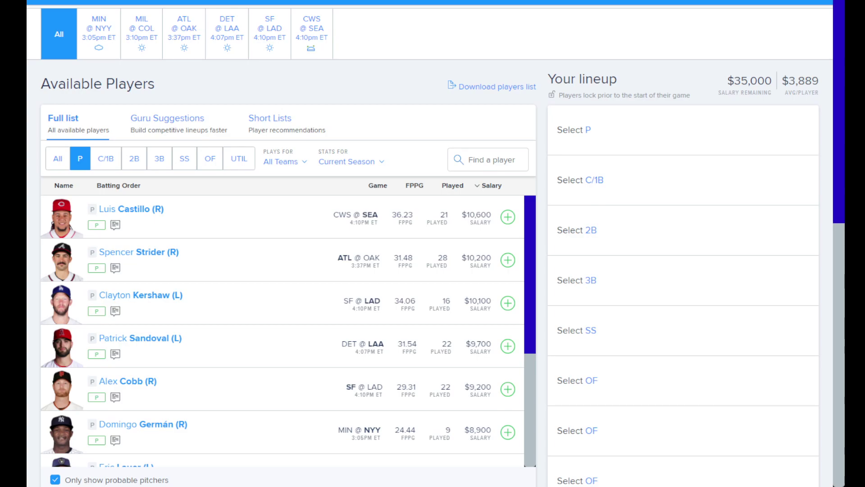
Step: Review Spencer Strider's summary, game log and news, and add him to the lineup as pitcher
click(160, 250)
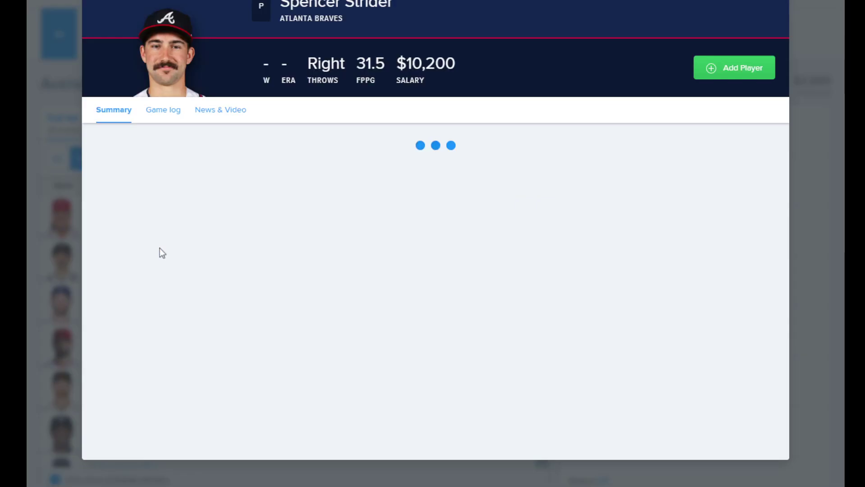
click(173, 115)
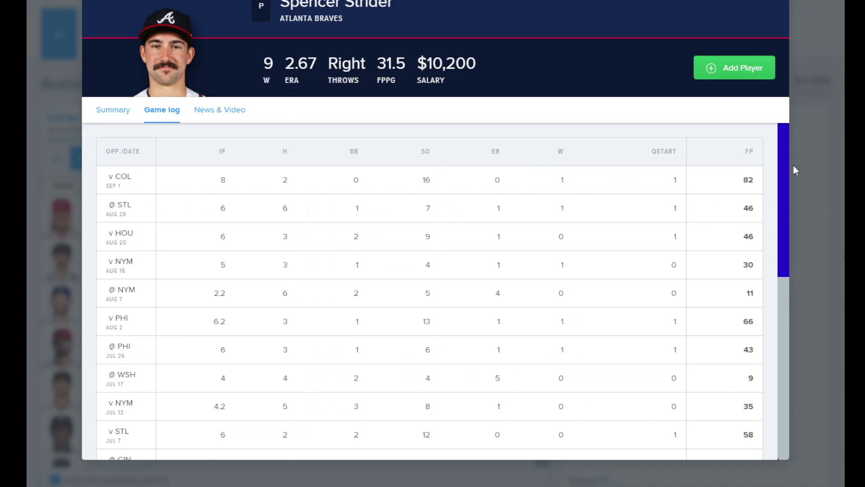
mouse_move(784, 165)
mouse_down()
mouse_move(799, 344)
mouse_move(778, 166)
mouse_up()
click(216, 116)
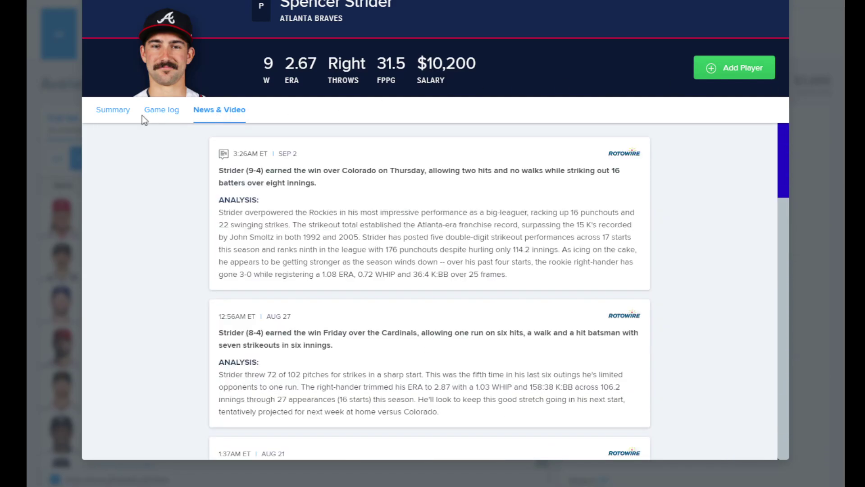
click(110, 117)
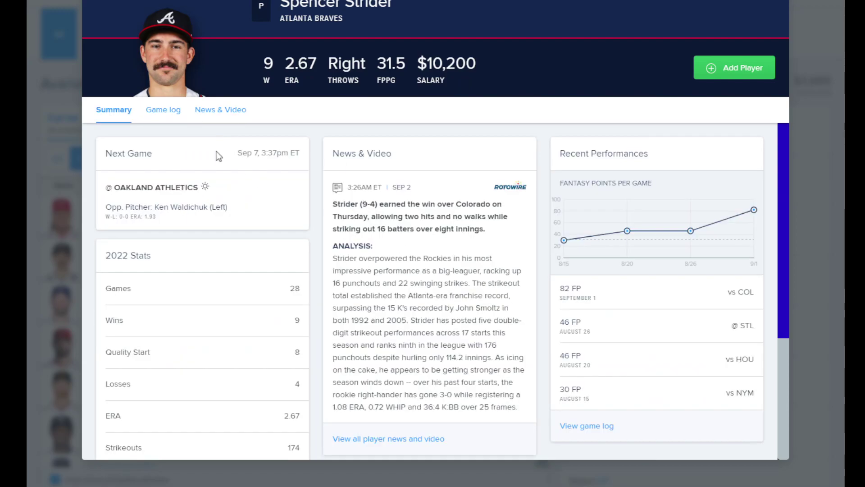
click(175, 115)
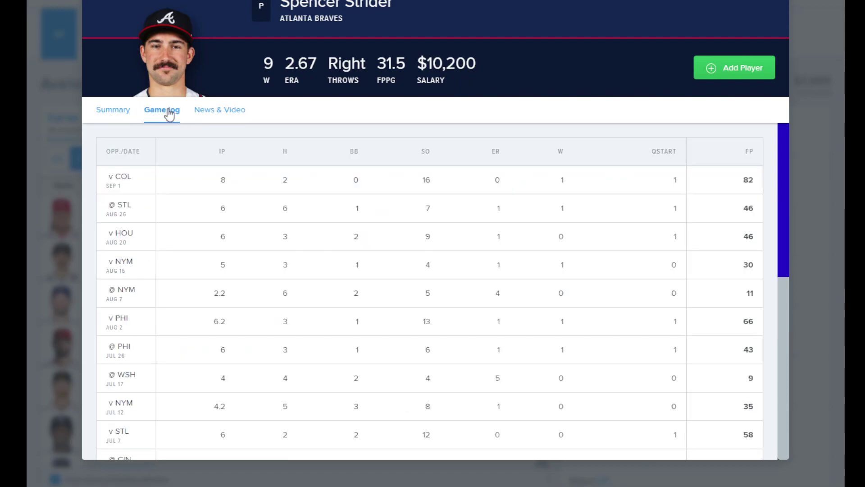
click(112, 114)
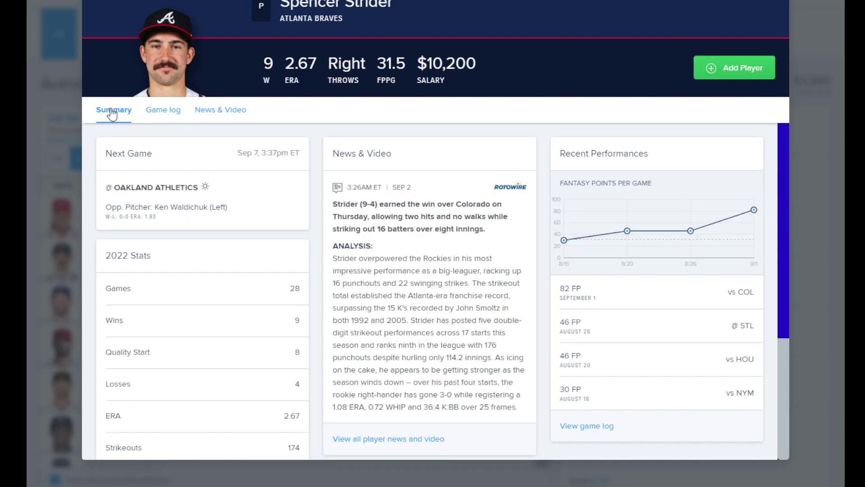
click(155, 116)
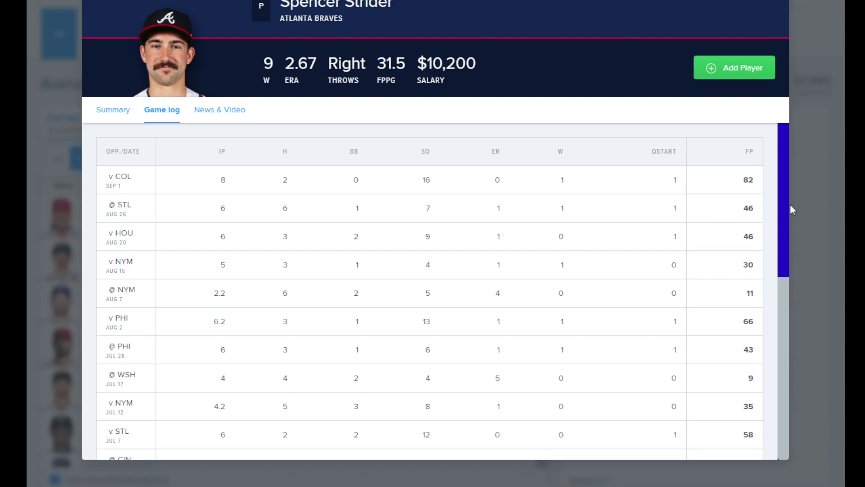
drag(789, 210, 787, 259)
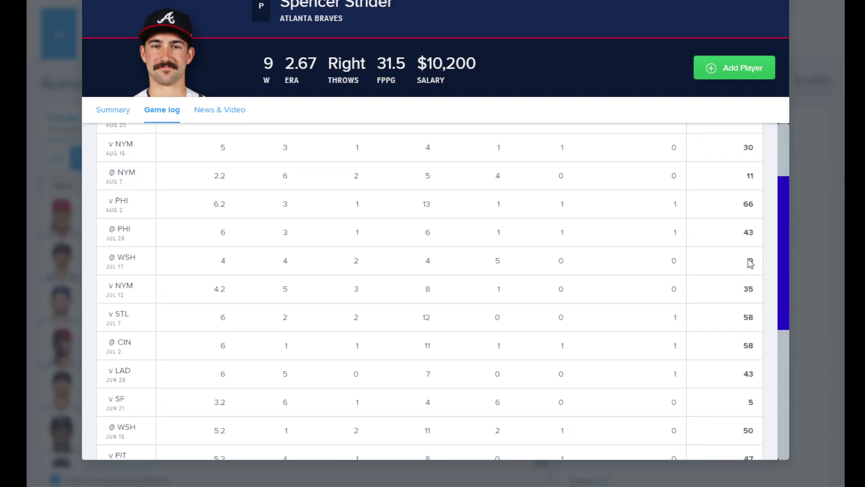
drag(784, 263, 780, 145)
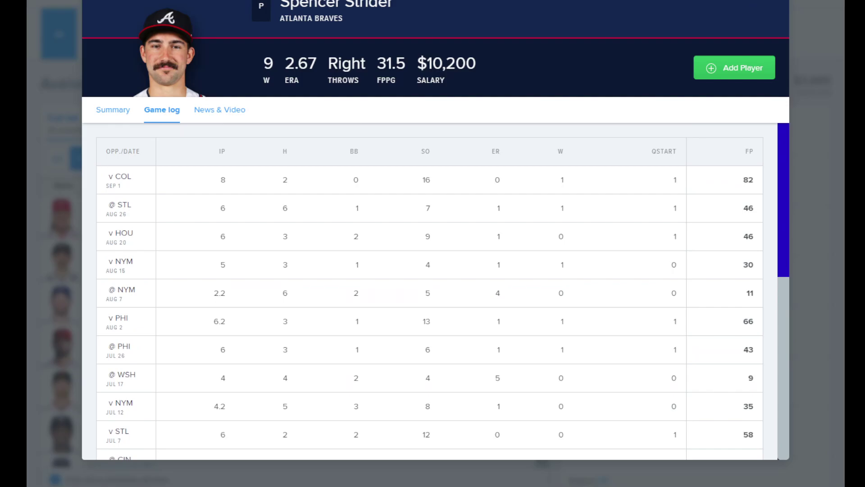
key(Escape)
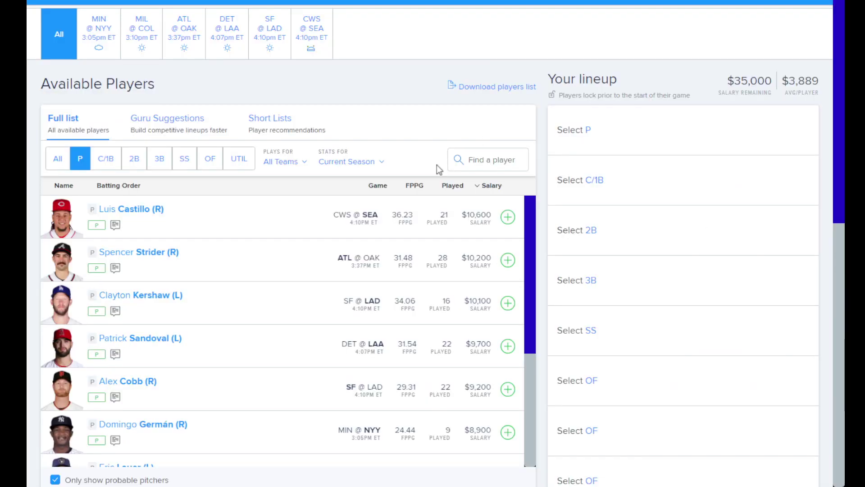
click(507, 260)
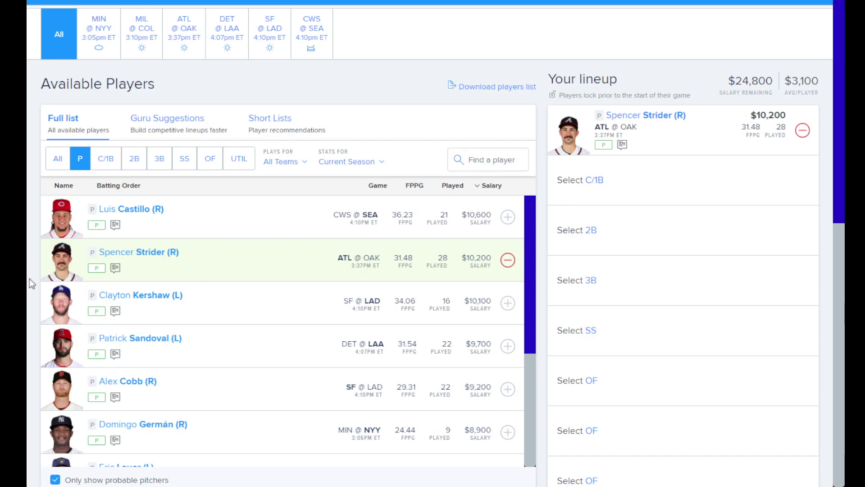
Step: Review pitcher Luis Castillo's summary, full game log and news in his player card
click(130, 209)
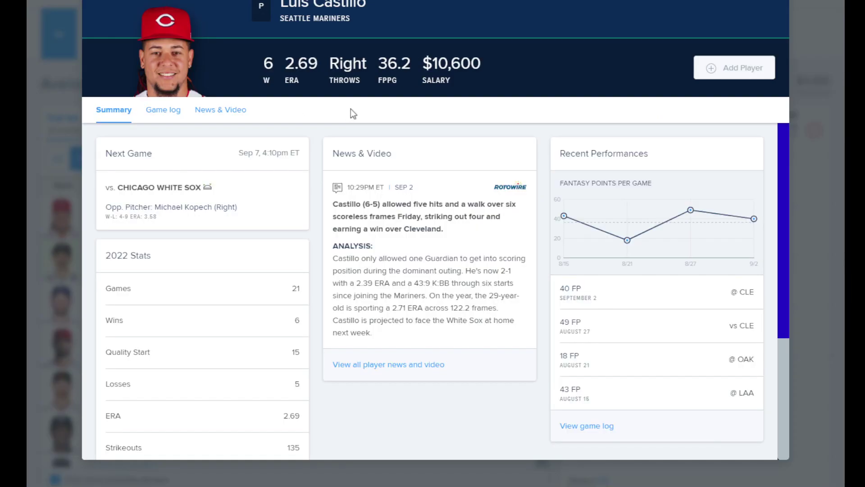
click(173, 108)
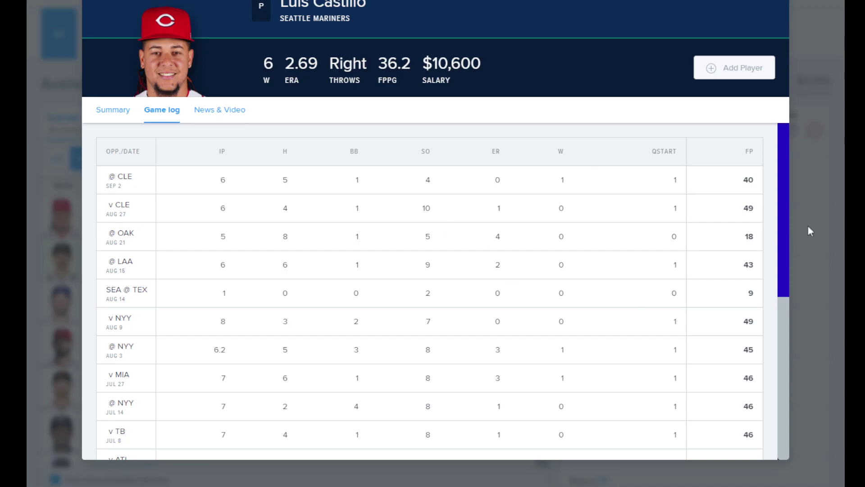
drag(786, 224, 782, 167)
click(113, 110)
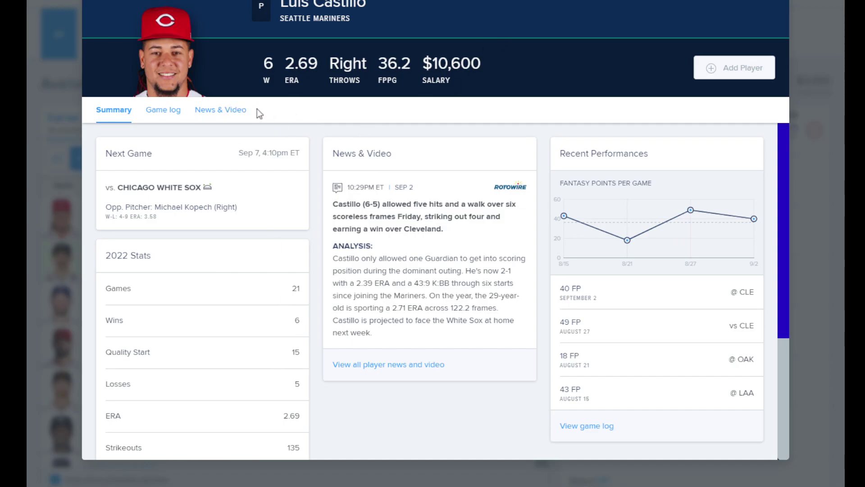
click(228, 110)
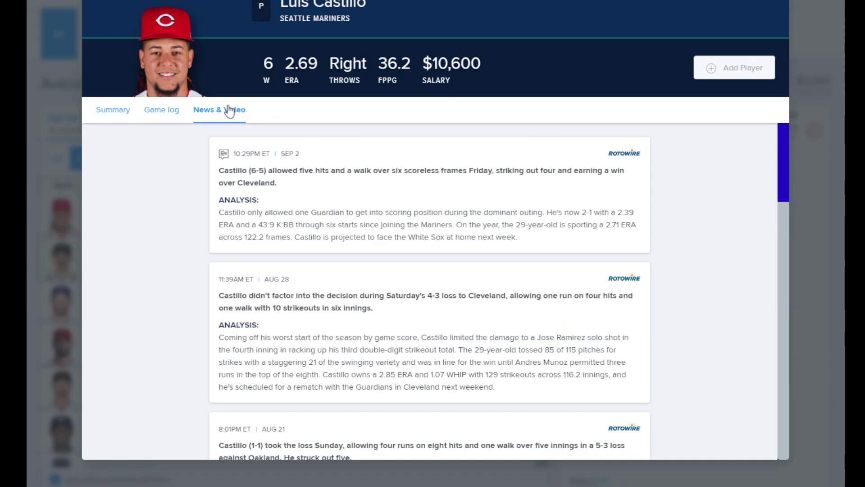
click(165, 110)
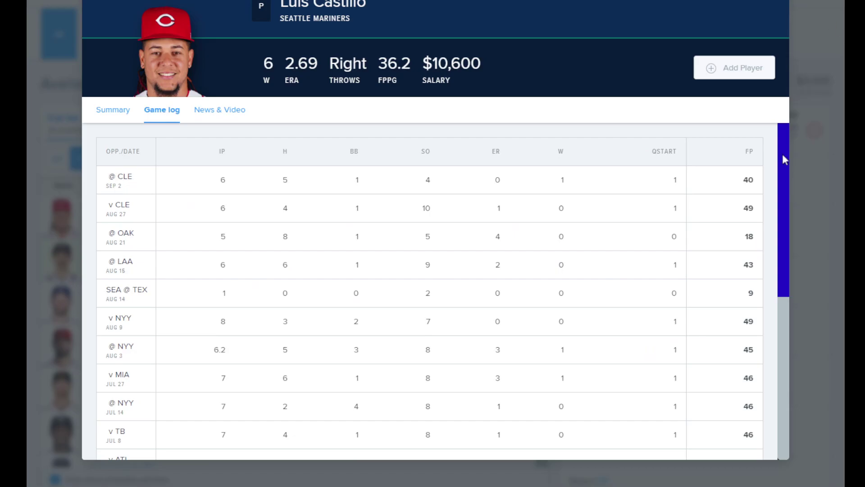
click(778, 3)
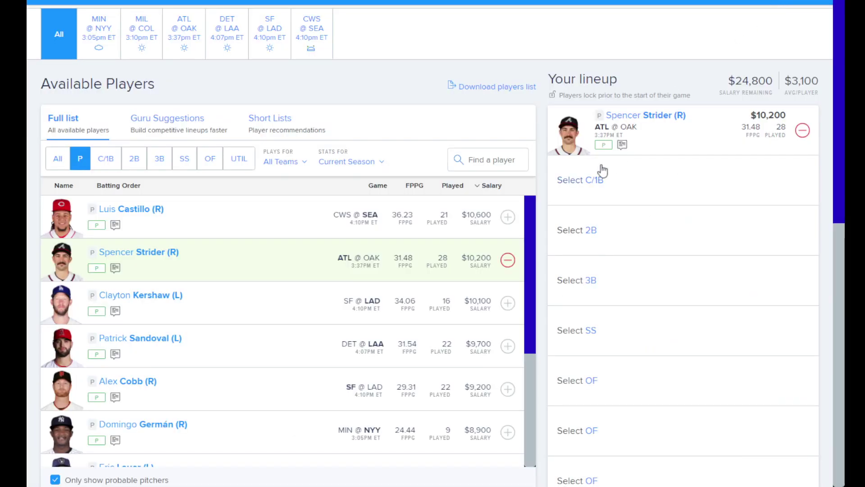
Step: Review pitcher Clayton Kershaw's summary and full game log in his player card
click(175, 301)
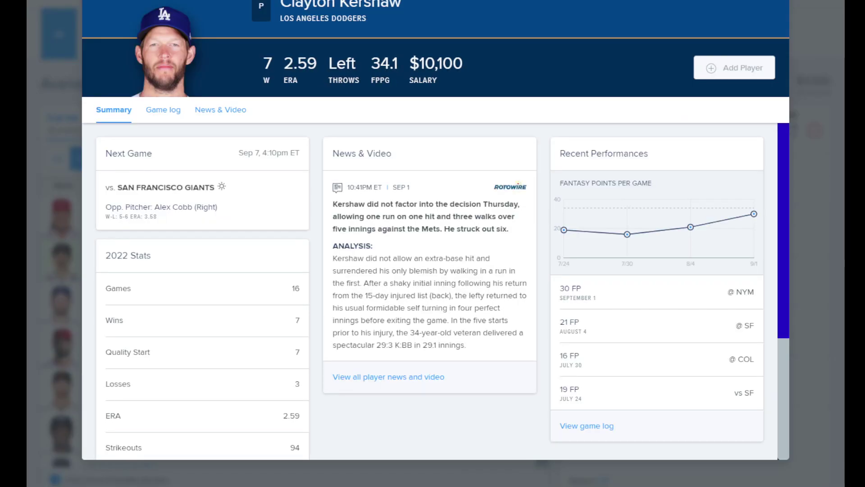
click(177, 118)
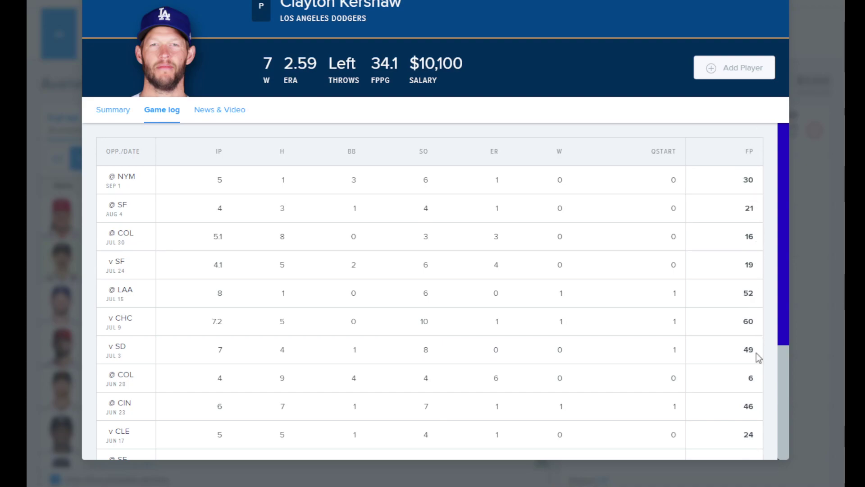
drag(785, 287, 774, 171)
click(781, 1)
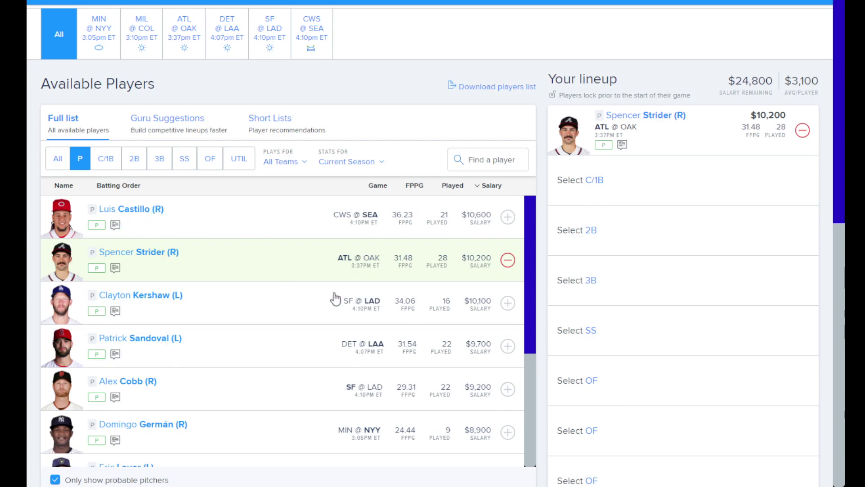
Step: Replace Spencer Strider with Luis Castillo in the lineup's pitcher slot
click(803, 130)
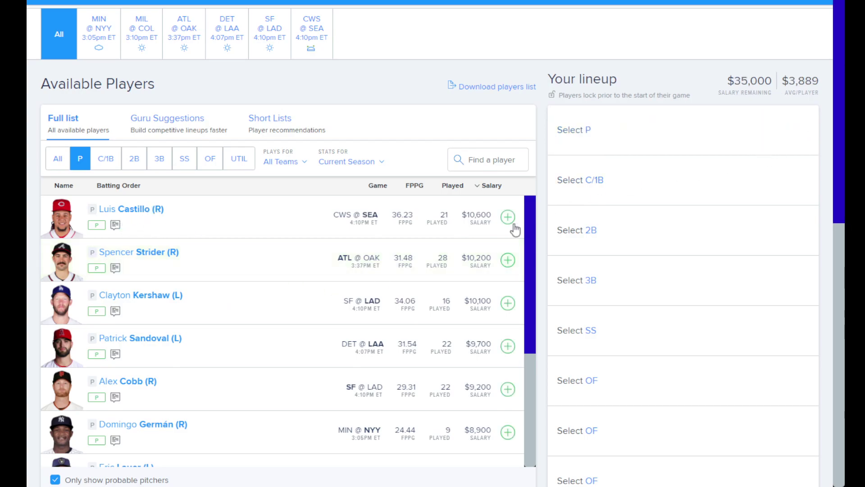
click(509, 218)
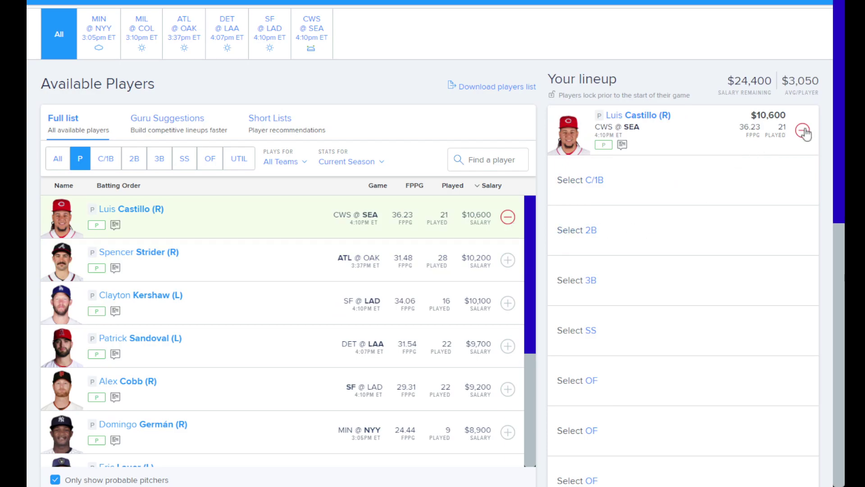
Step: Compare Luis Castillo's summary with Spencer Strider's summary and game log
click(623, 145)
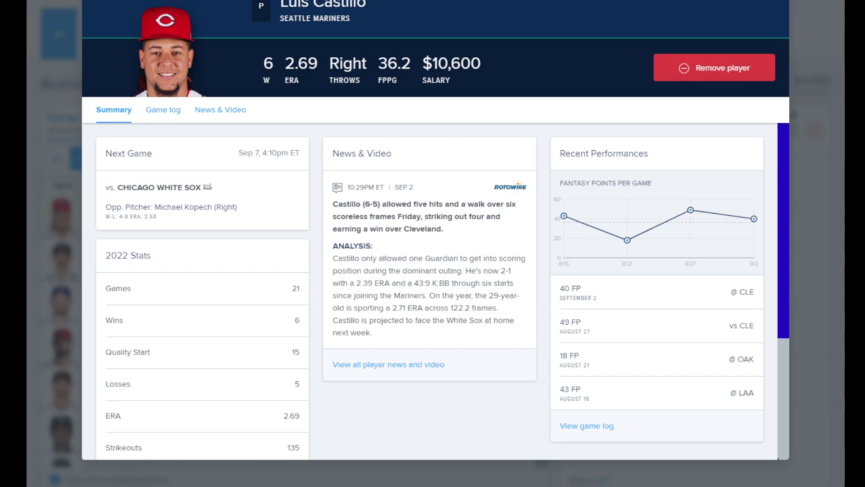
key(Escape)
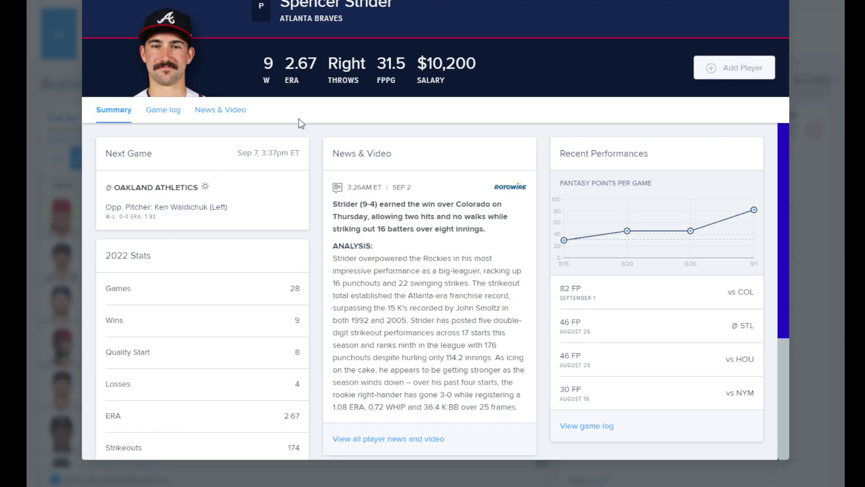
click(163, 113)
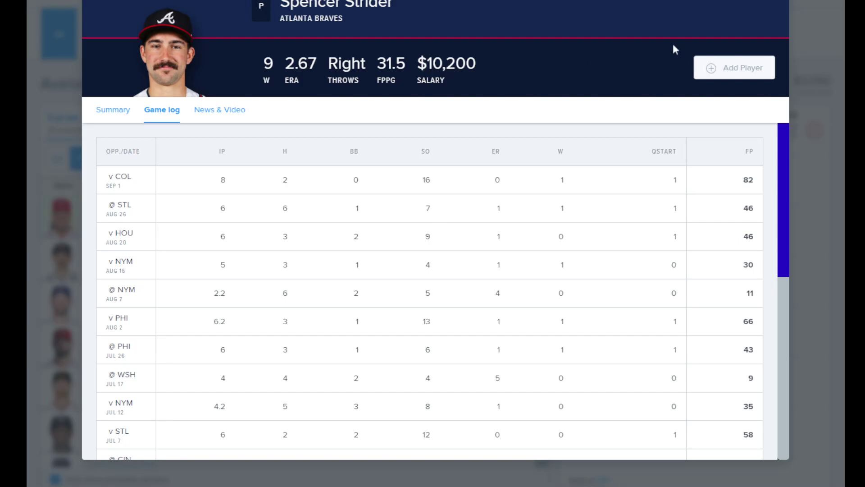
click(778, 3)
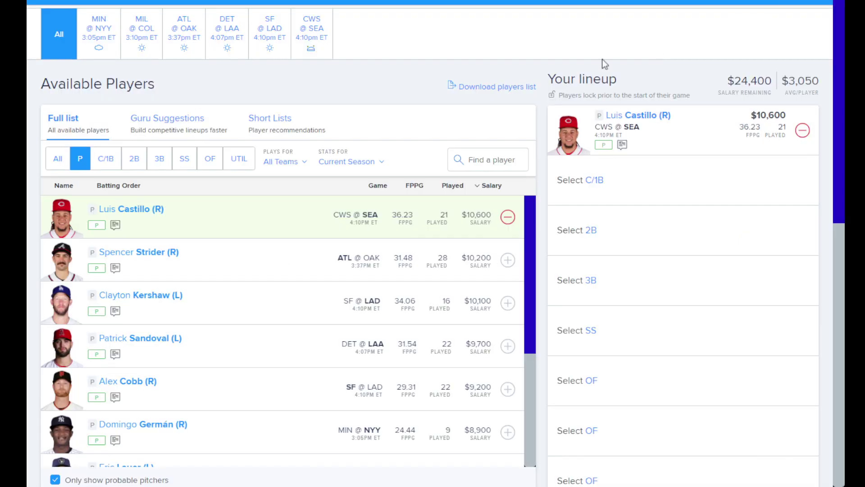
Step: Search the available players for "kes" and review Keston Hiura's summary and game log
click(106, 158)
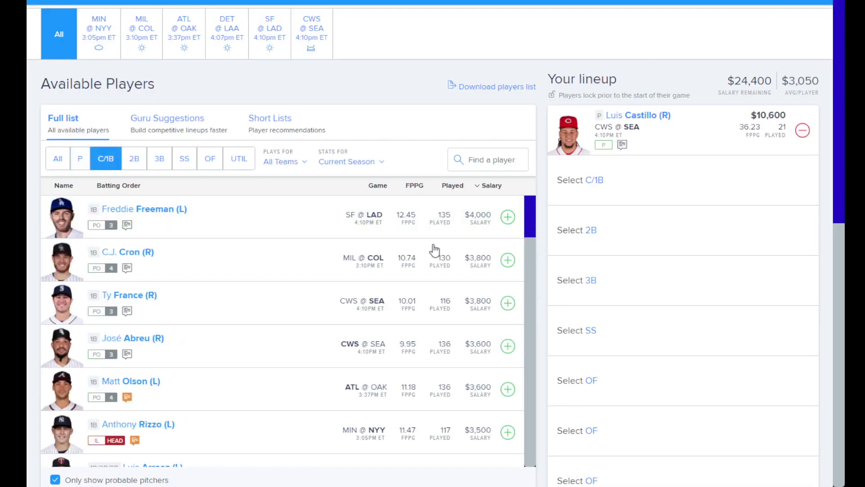
click(477, 166)
text(jes)
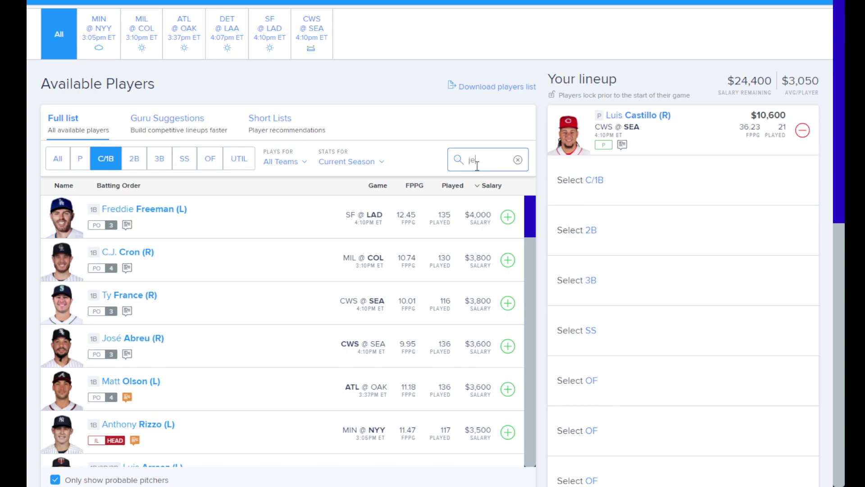
key(BackSpace)
text(ke)
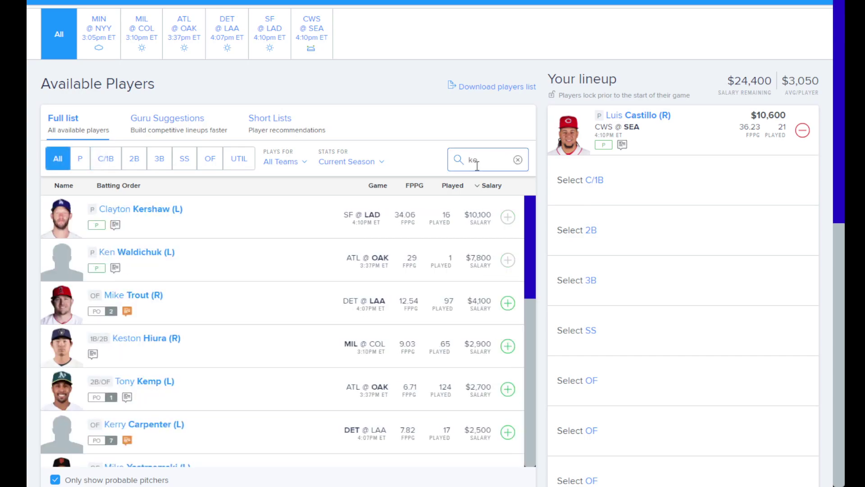
text(s)
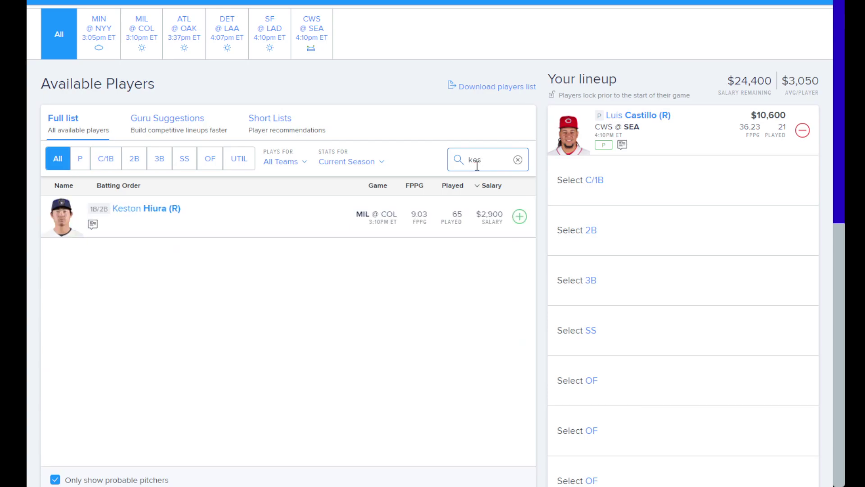
click(169, 209)
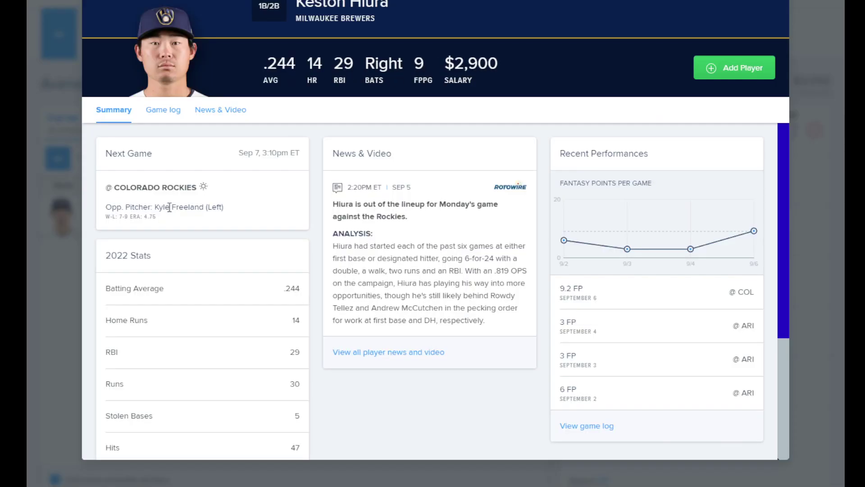
click(174, 111)
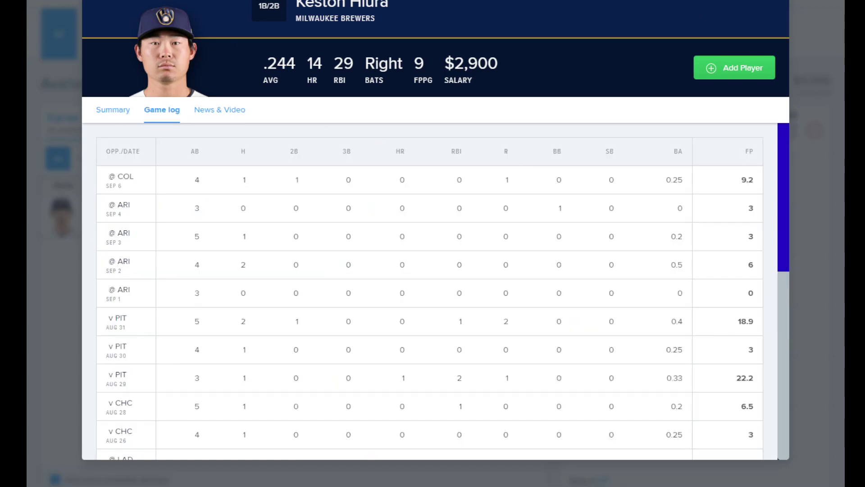
key(Escape)
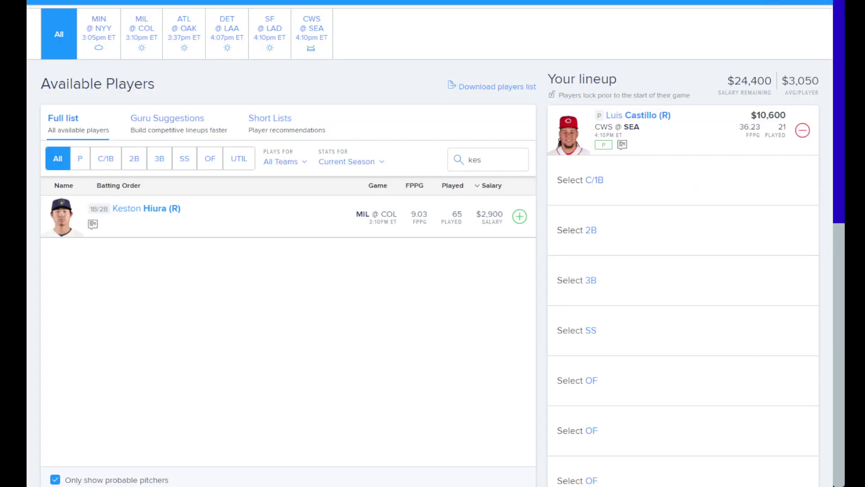
Step: Replace the player search term with "tell" to look for Rowdy Tellez
double_click(477, 165)
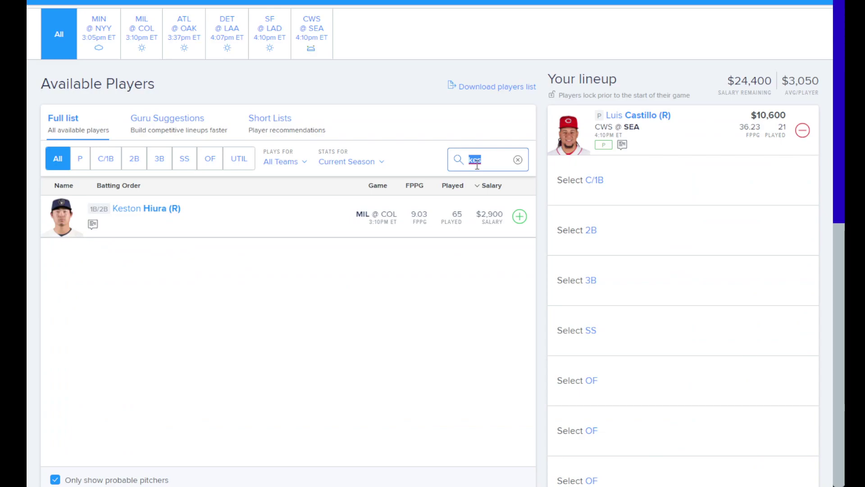
text(gard)
key(BackSpace)
key(BackSpace)
key(BackSpace)
key(BackSpace)
text(tell)
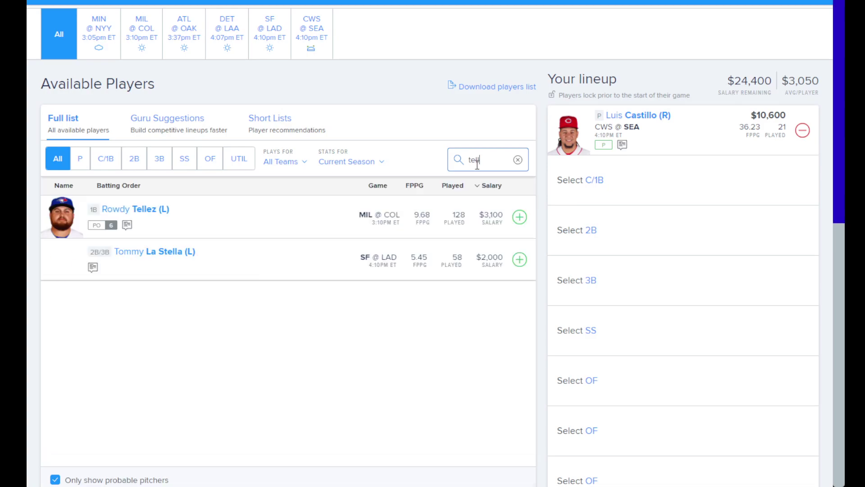
Step: Review Rowdy Tellez's game log from the player search results
click(153, 208)
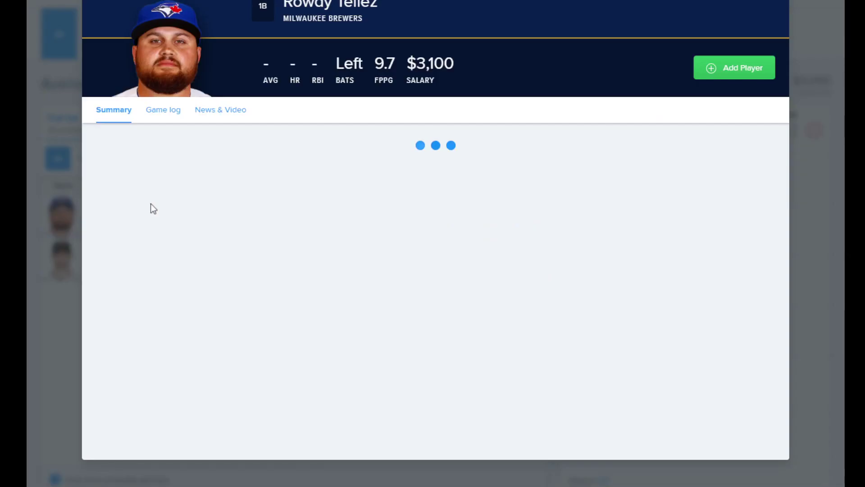
click(167, 111)
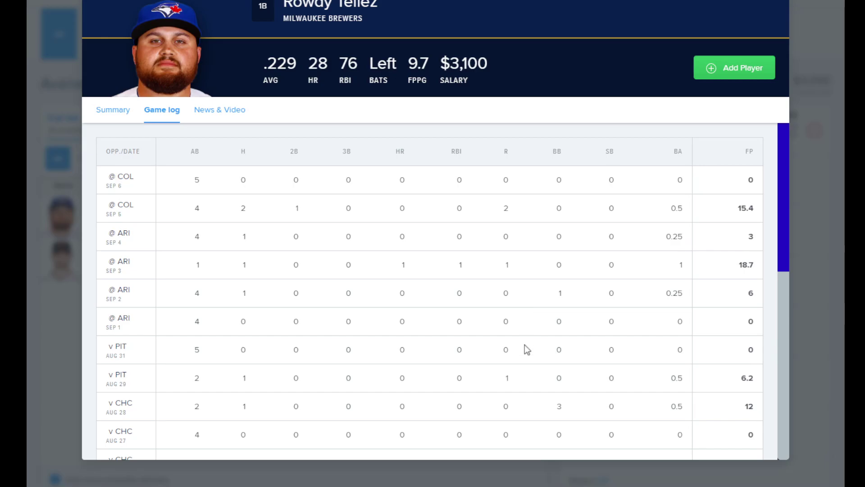
drag(781, 230, 790, 40)
click(781, 4)
Step: Search the available players for "will" and review Will Smith's summary and game log
click(490, 162)
key(BackSpace)
key(BackSpace)
key(BackSpace)
key(BackSpace)
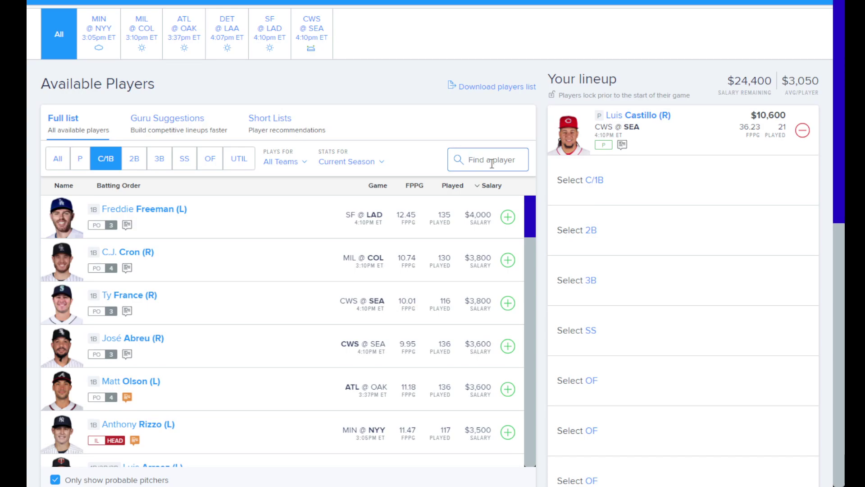
text(will)
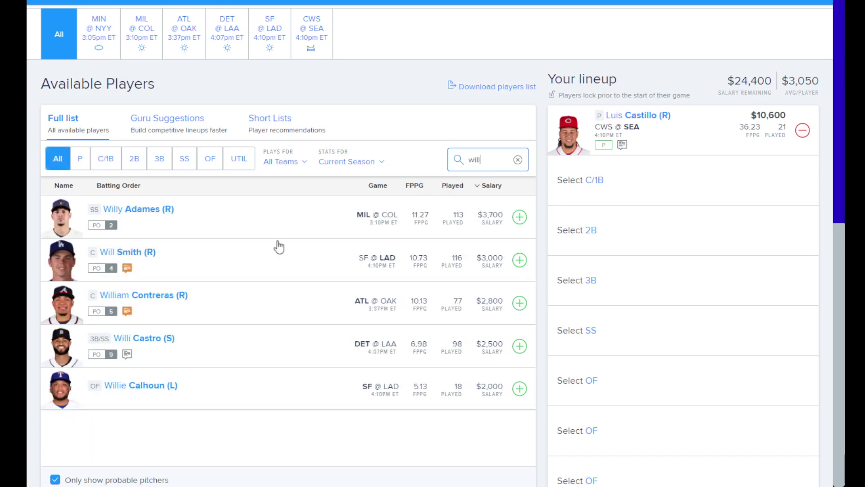
click(142, 250)
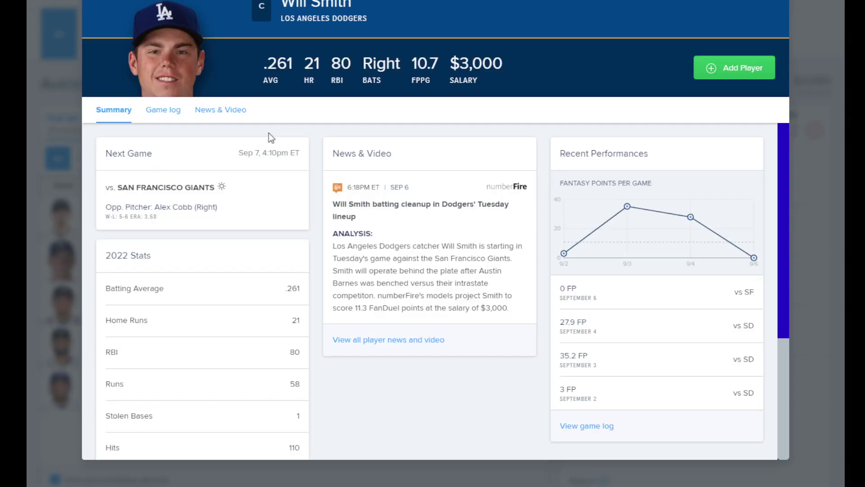
click(155, 111)
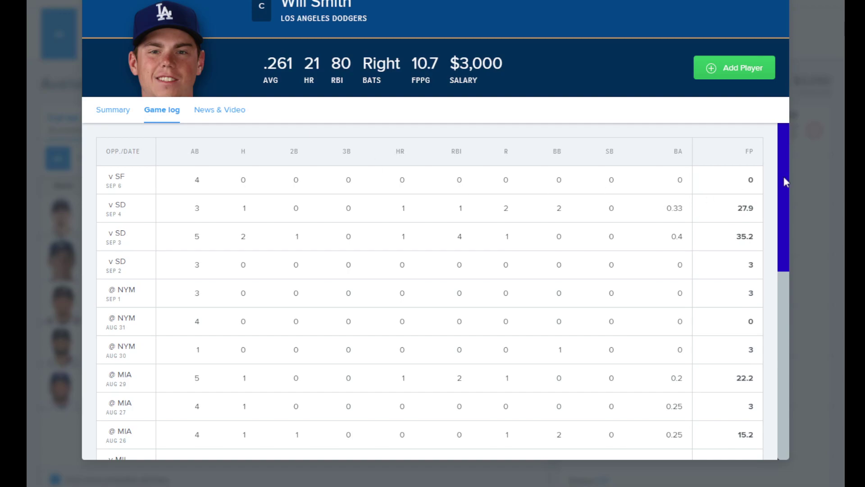
drag(783, 180, 797, 136)
click(773, 2)
Step: Search the available players for "cal", review Cal Raleigh's summary and game log, and clear the search
double_click(501, 158)
key(BackSpace)
text(cal)
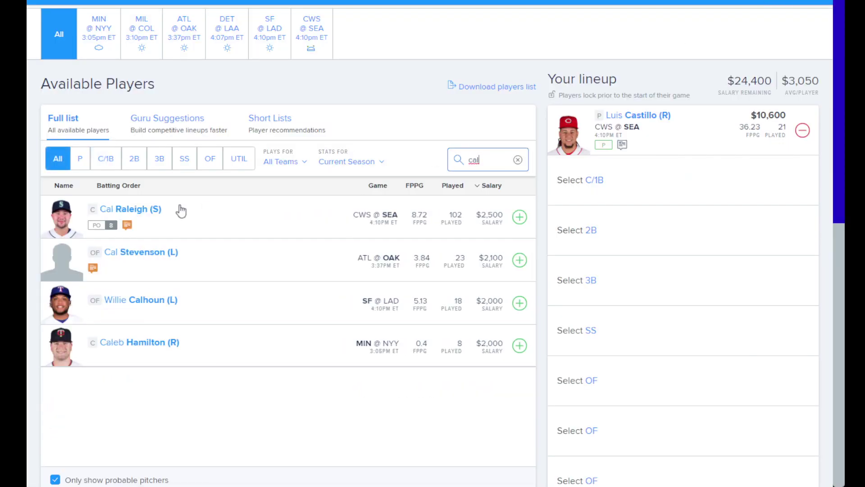
click(140, 209)
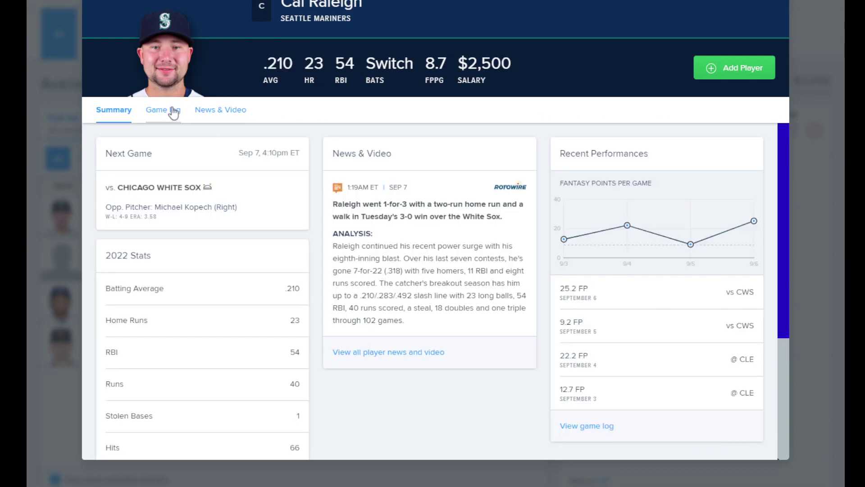
click(174, 112)
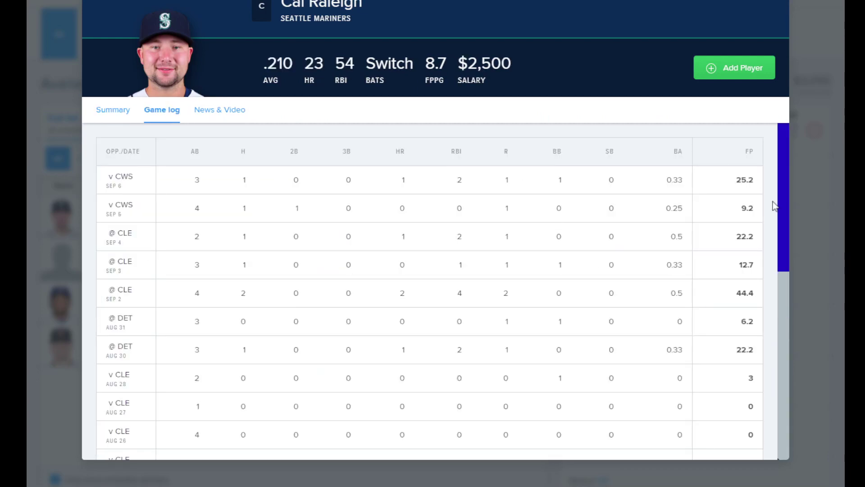
drag(780, 193, 788, 85)
key(Escape)
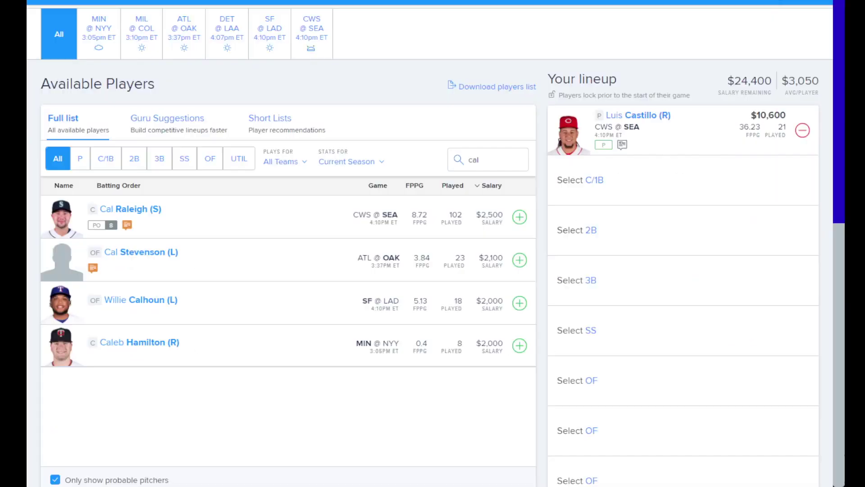
double_click(500, 165)
key(BackSpace)
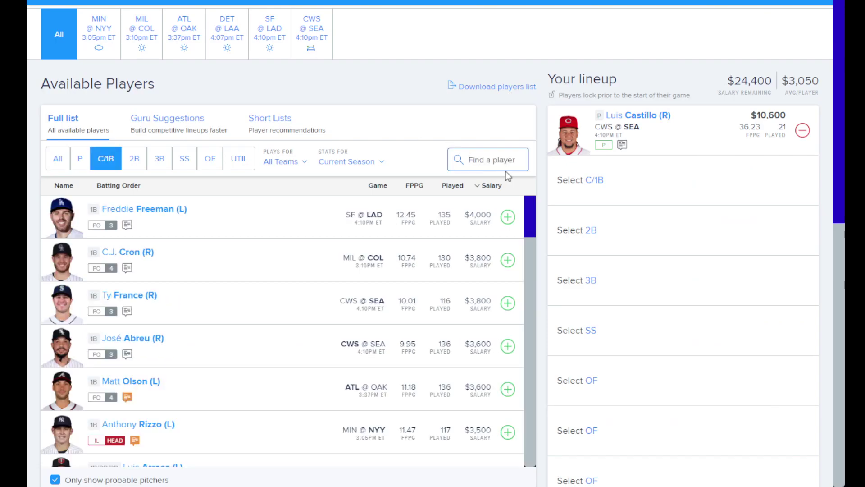
text(f)
key(BackSpace)
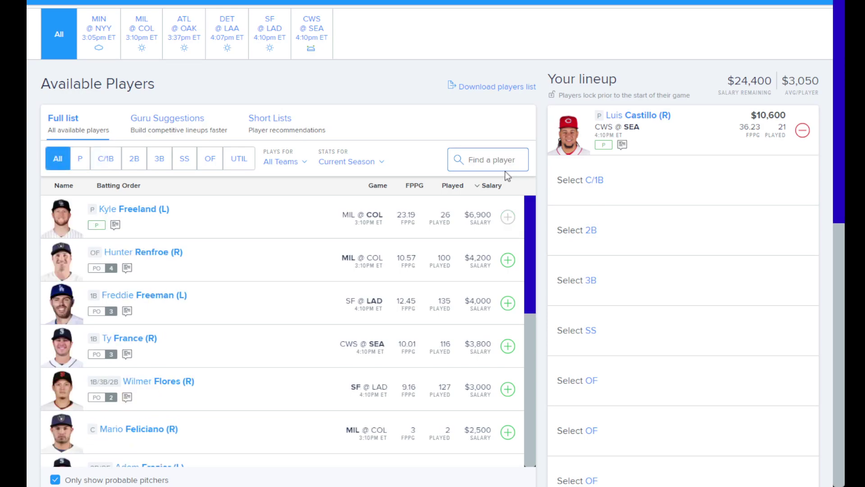
text(atl)
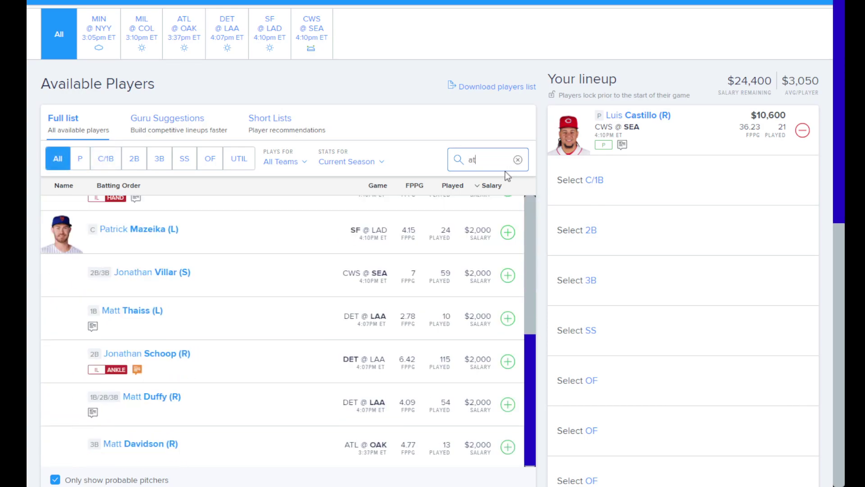
key(BackSpace)
key(BackSpace)
key(BackSpace)
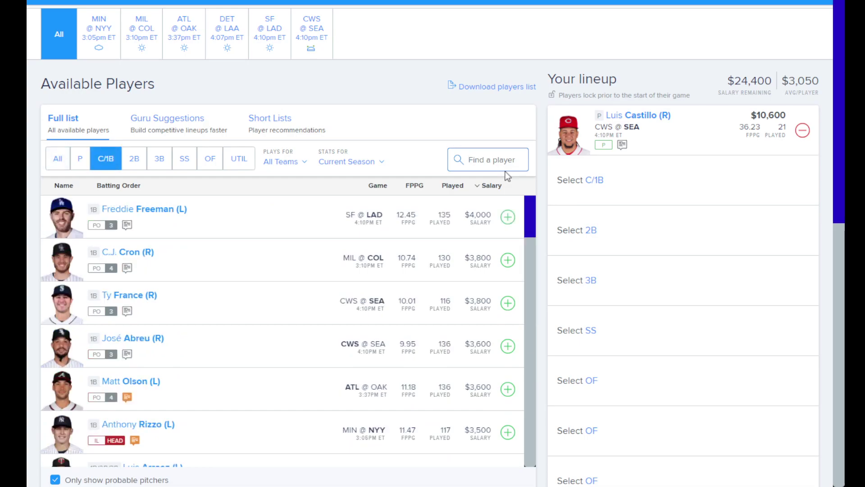
Step: Search the available players for "d'a" and review Travis d'Arnaud's game log
text(dar)
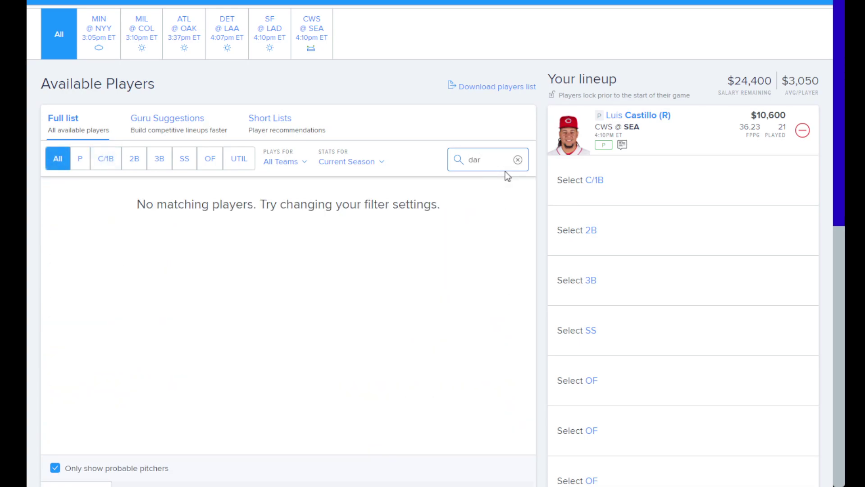
key(BackSpace)
text('a)
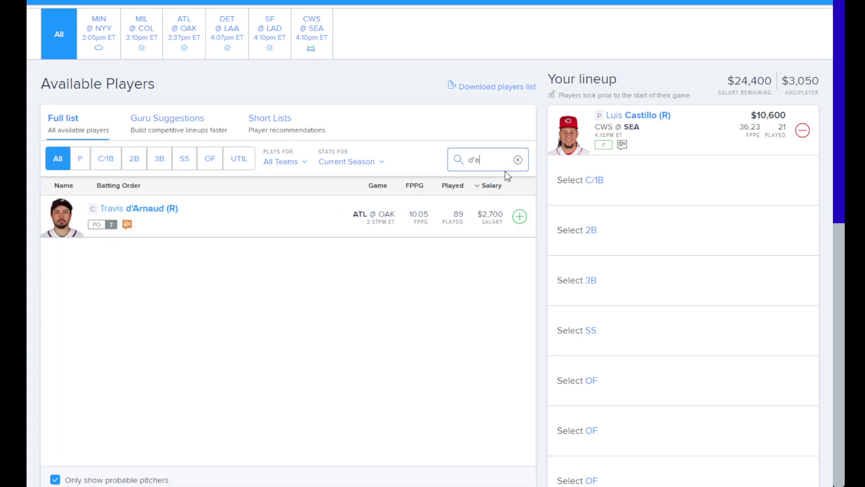
click(173, 210)
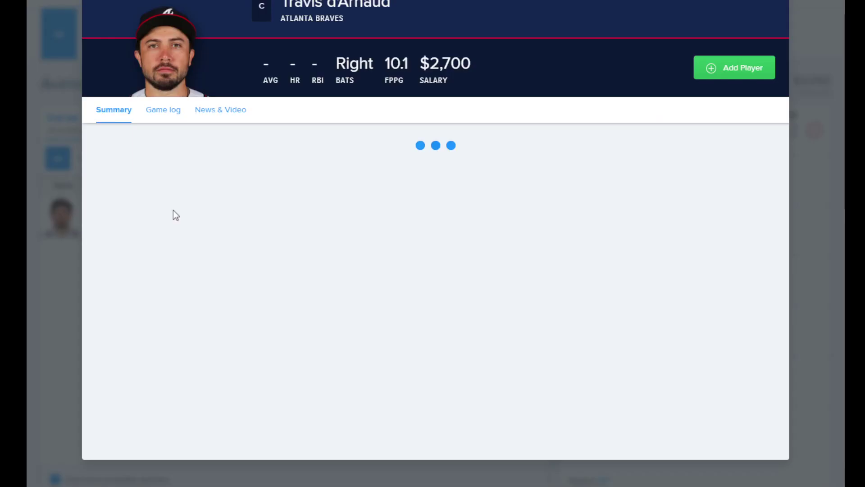
click(164, 114)
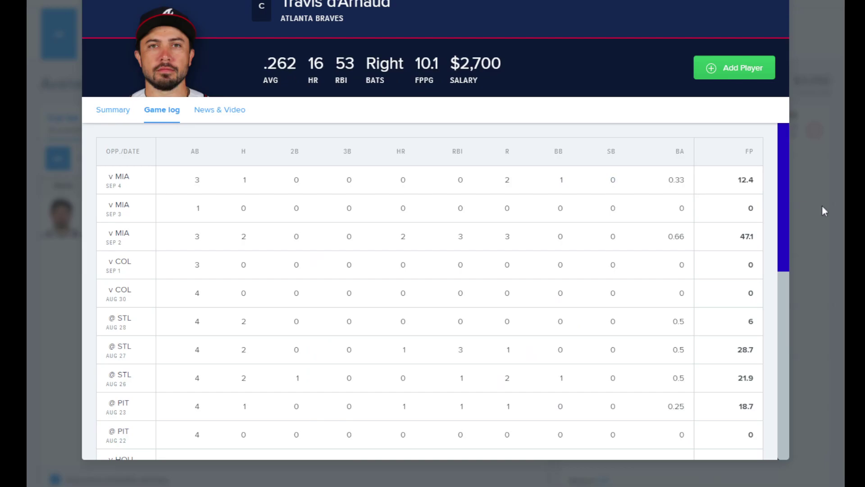
click(777, 2)
Step: Replace the player search term with "will" and review William Contreras's summary and game log
click(484, 163)
key(BackSpace)
key(BackSpace)
key(BackSpace)
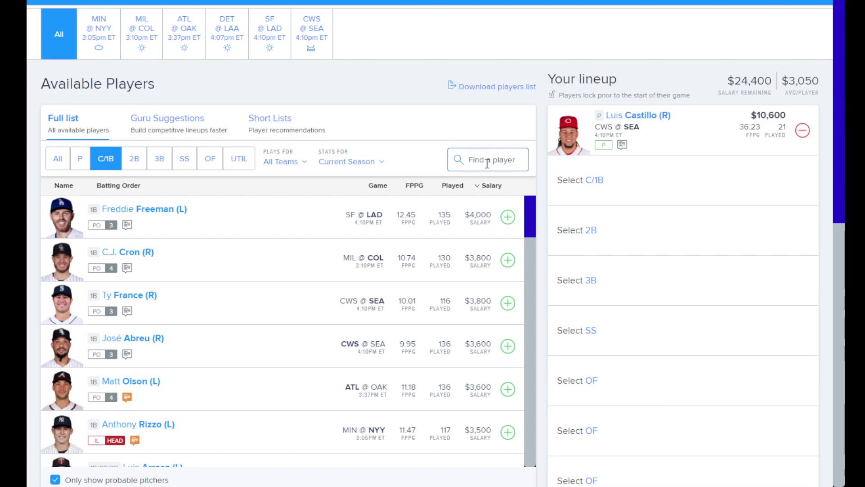
text(will)
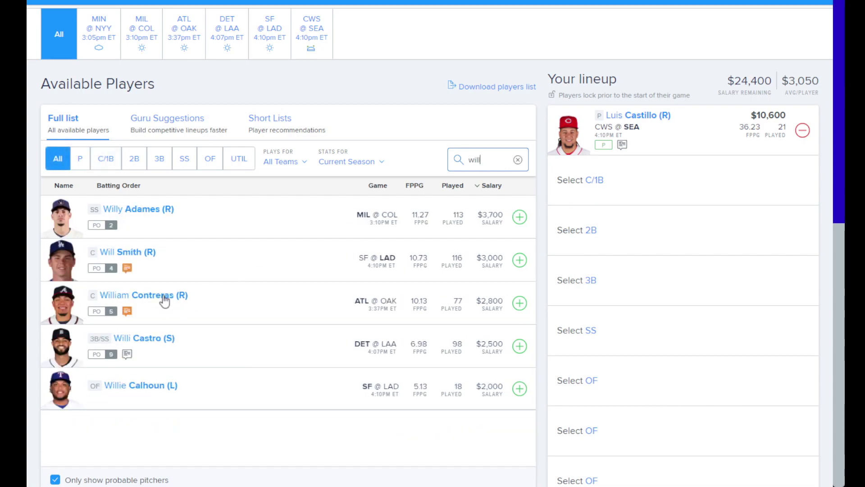
click(164, 299)
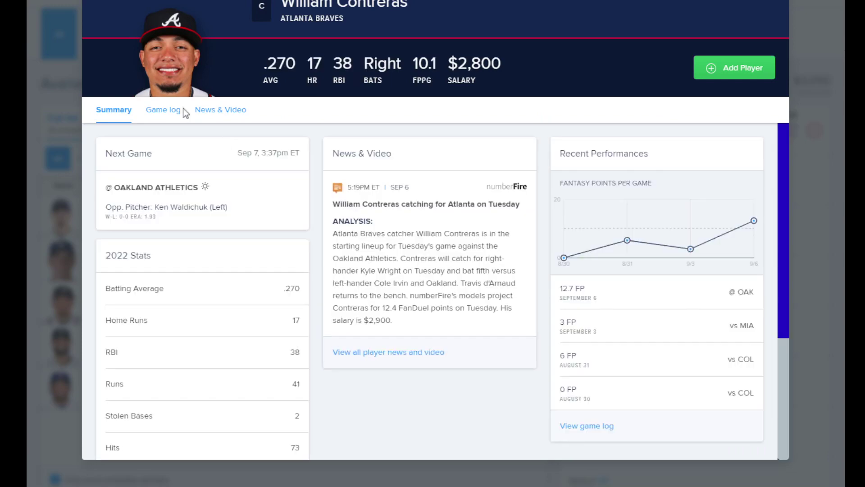
click(173, 111)
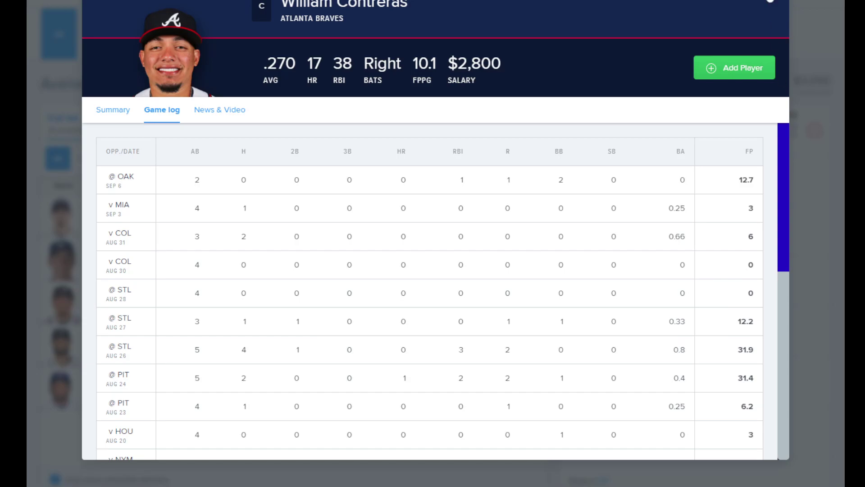
key(Escape)
Step: Search the available players for "fre" and review Freddie Freeman's summary and game log
double_click(483, 166)
key(BackSpace)
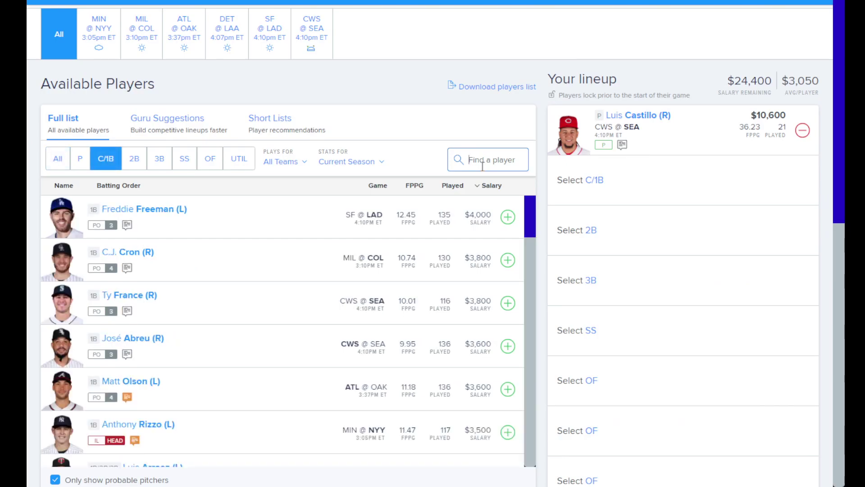
text(fre)
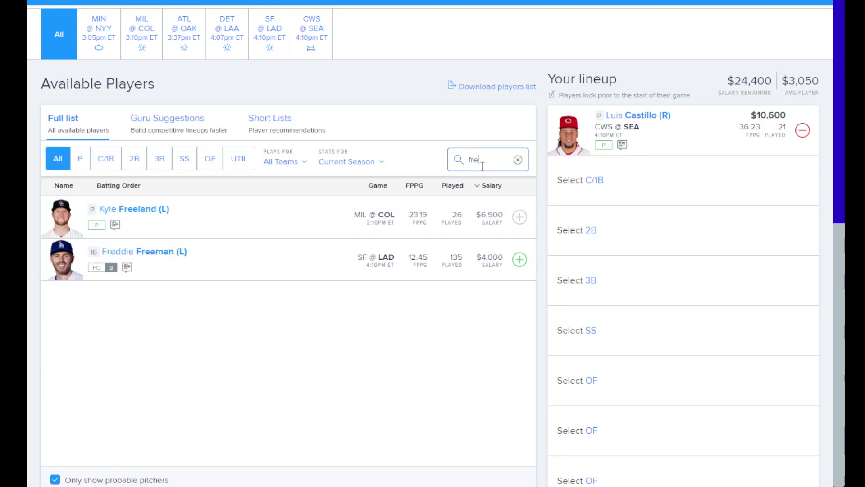
click(184, 256)
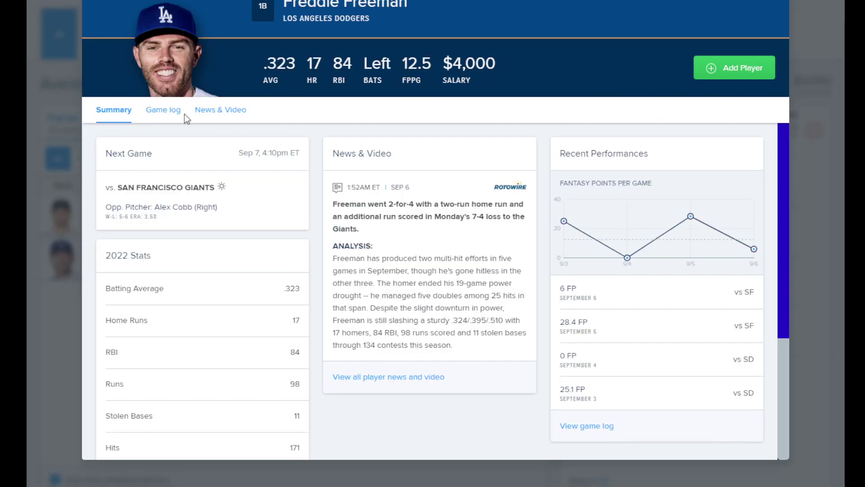
click(174, 113)
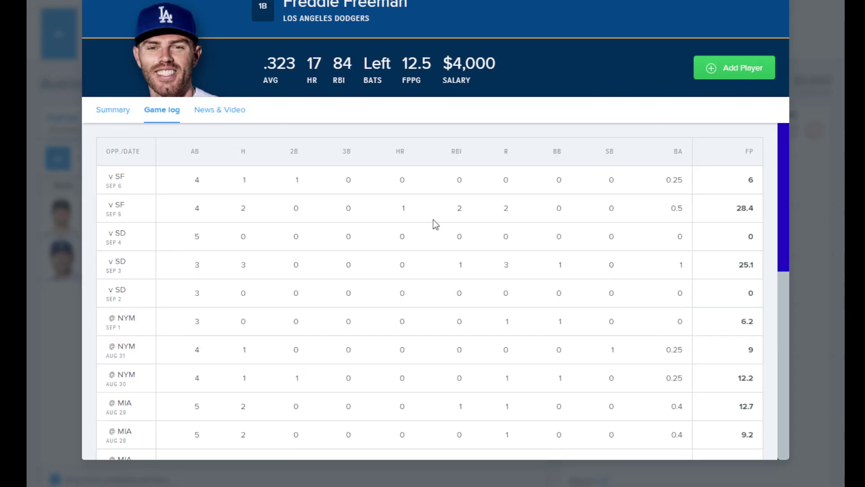
mouse_move(780, 172)
mouse_down()
mouse_move(793, 360)
mouse_move(789, 174)
mouse_up()
click(775, 1)
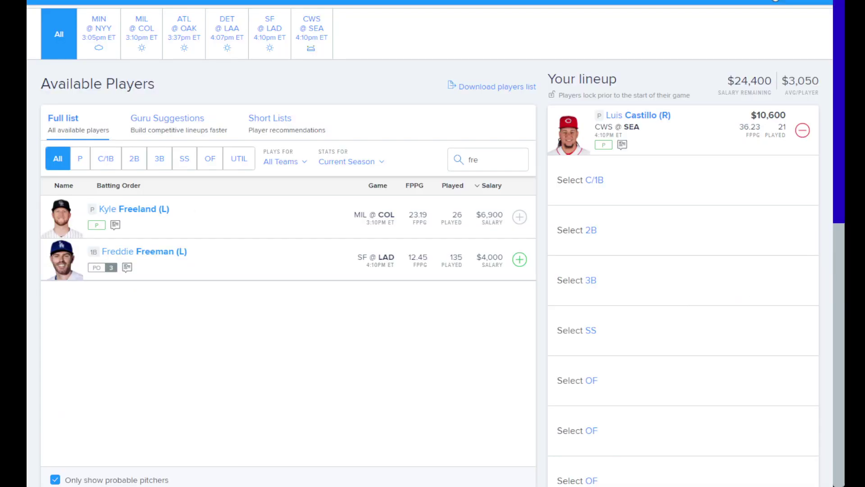
Step: Clear the player search, filter the available players to 2B, and check Kolten Wong's news
double_click(492, 155)
key(BackSpace)
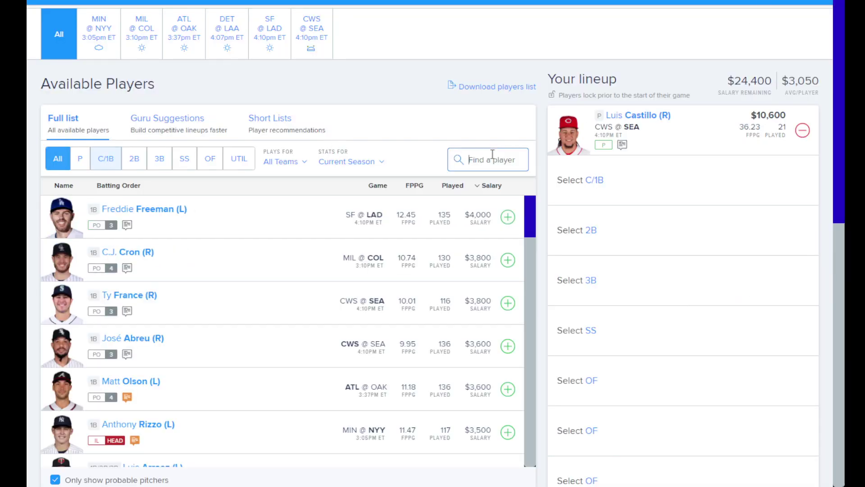
click(134, 158)
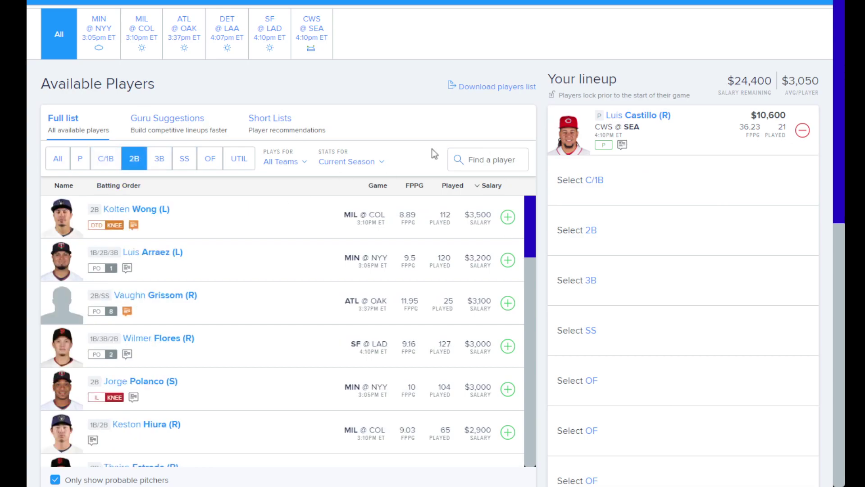
scroll(450, 128, down, 1)
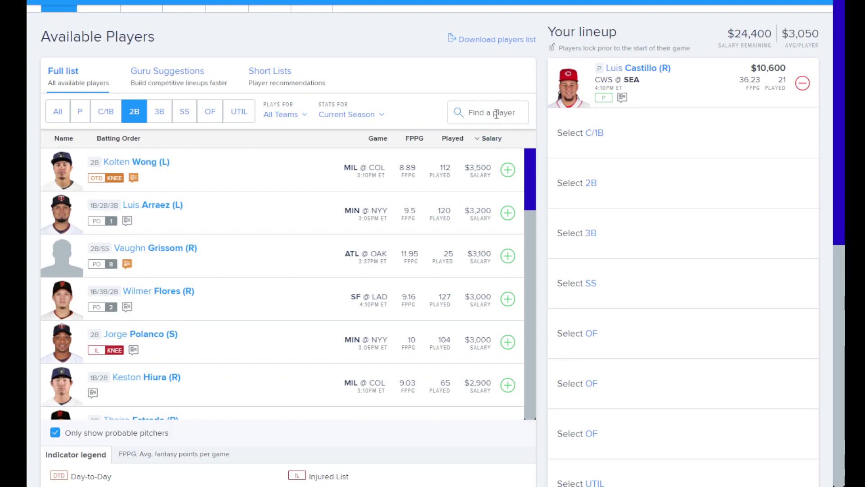
click(133, 176)
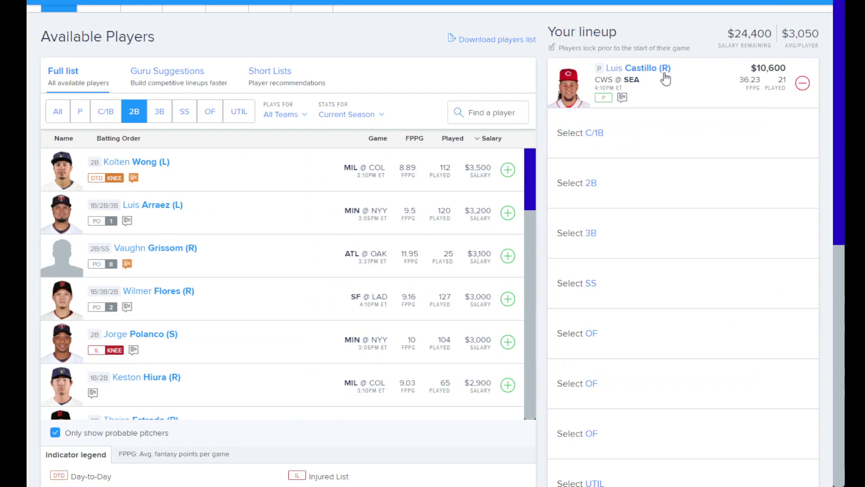
click(776, 4)
Step: Search the available players for "lui" and review Luis Urías's game log and summary
click(512, 111)
text(uria)
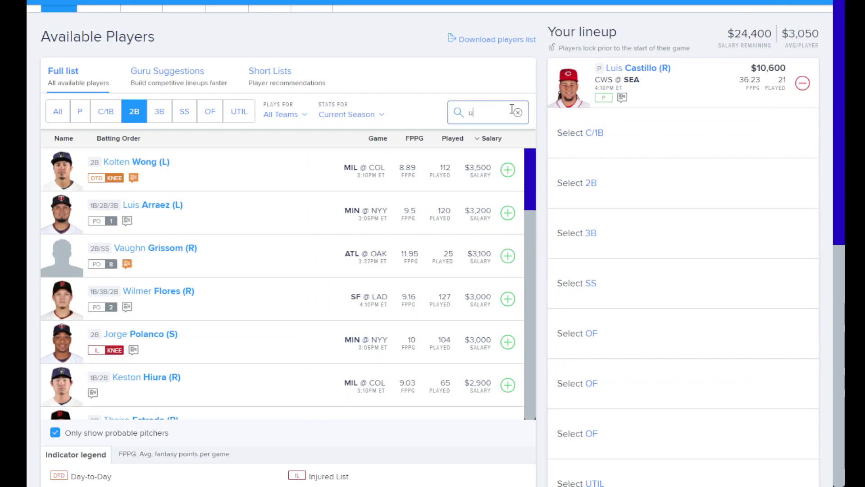
key(BackSpace)
key(BackSpace)
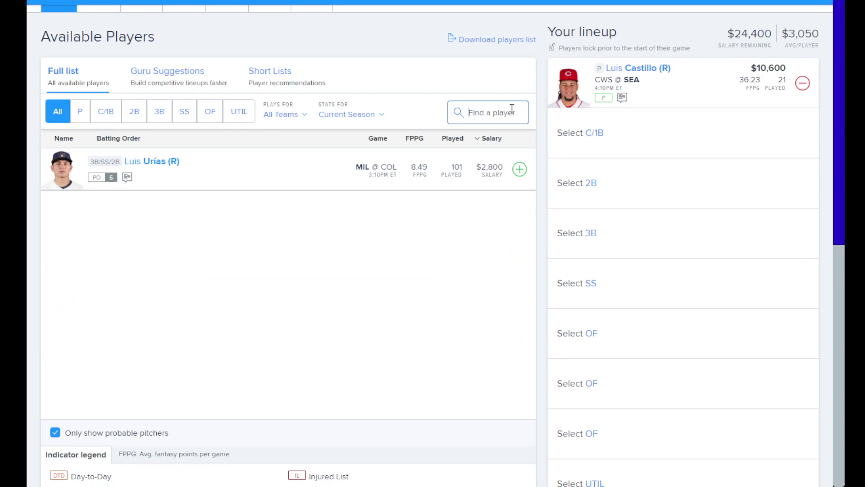
text(lui)
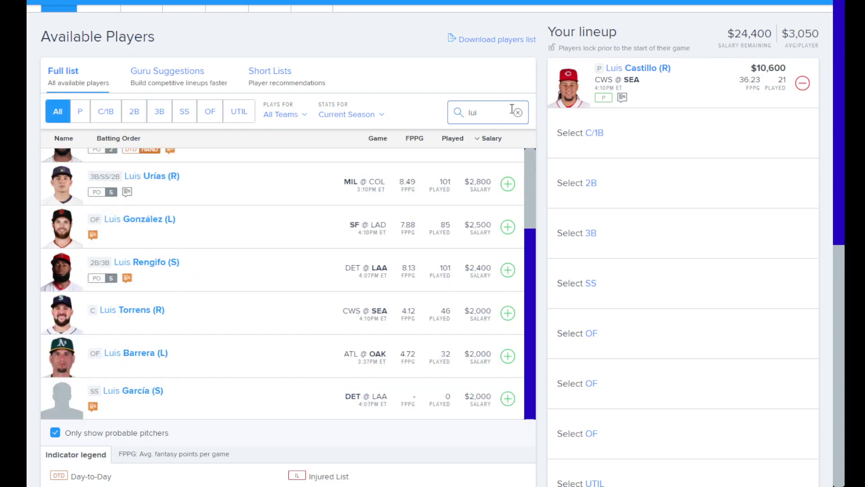
click(171, 178)
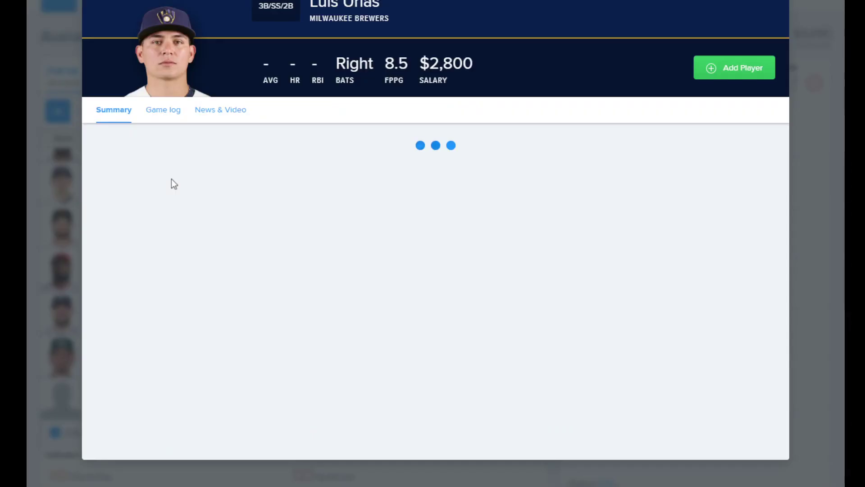
click(166, 121)
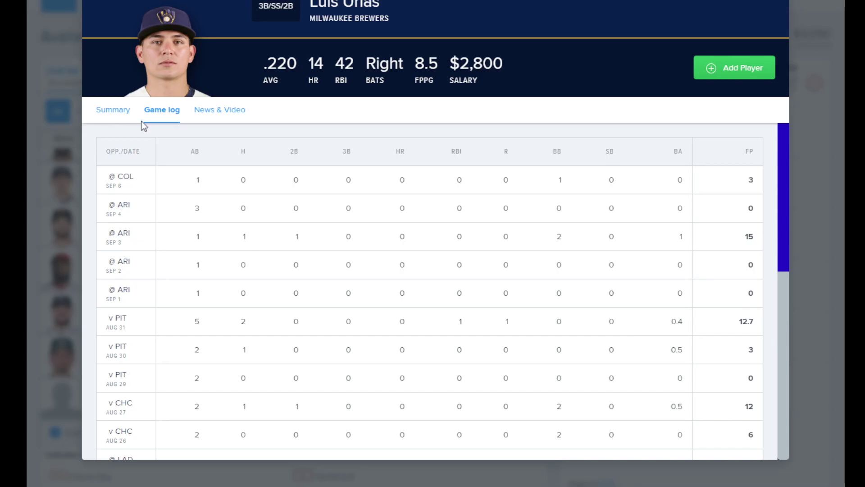
click(119, 113)
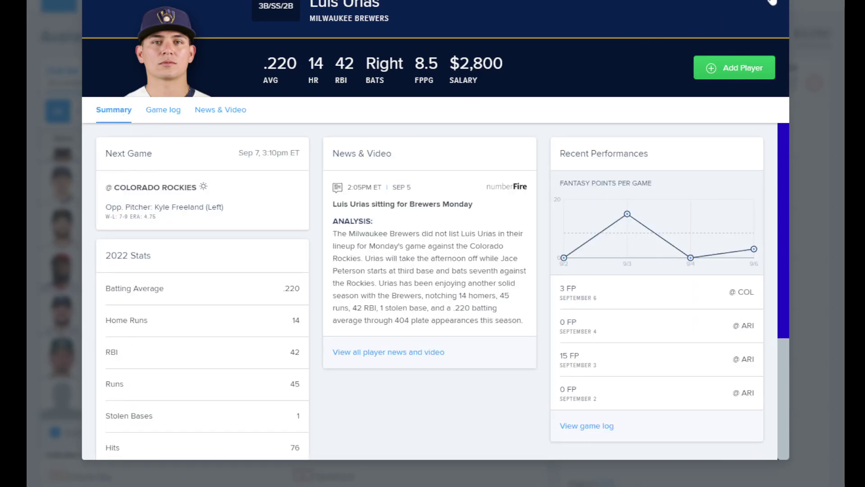
click(772, 3)
Step: Replace the player search term with "rodge" and review Brendan Rodgers's summary and game log
click(492, 110)
double_click(492, 110)
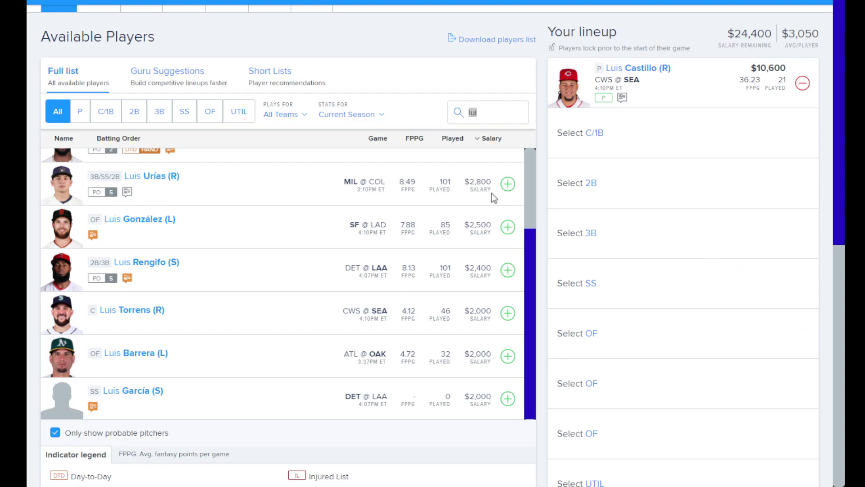
click(490, 114)
key(BackSpace)
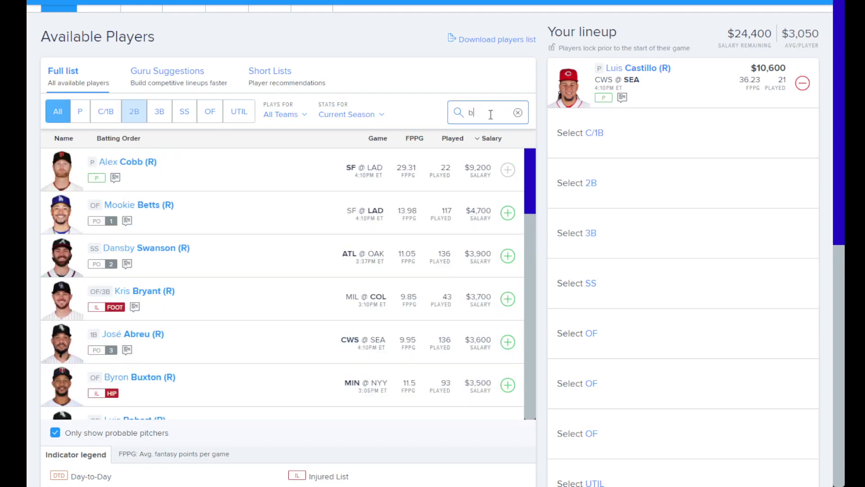
text(rodge)
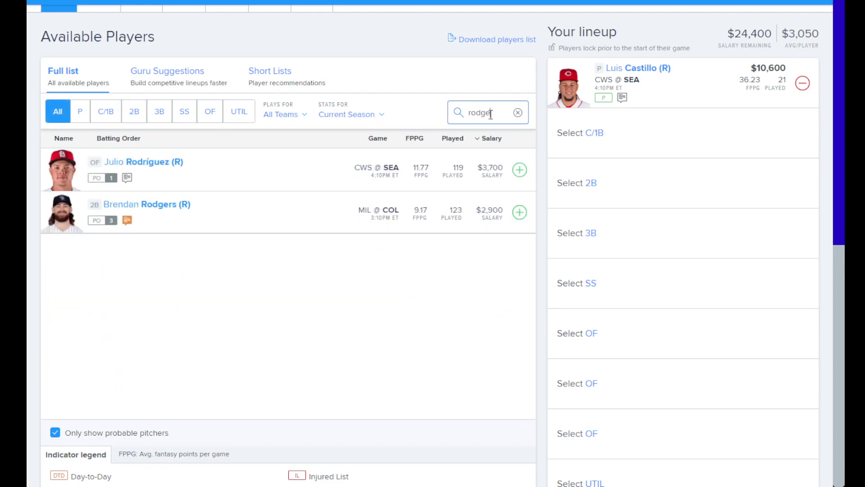
click(150, 162)
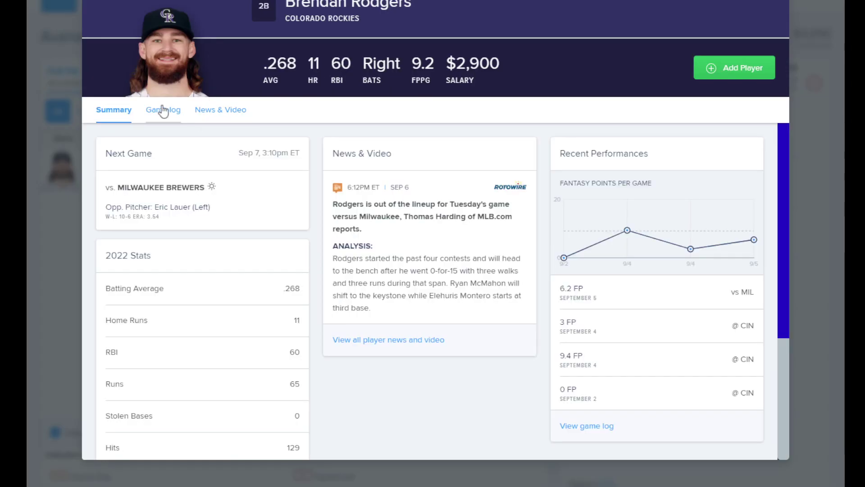
click(163, 111)
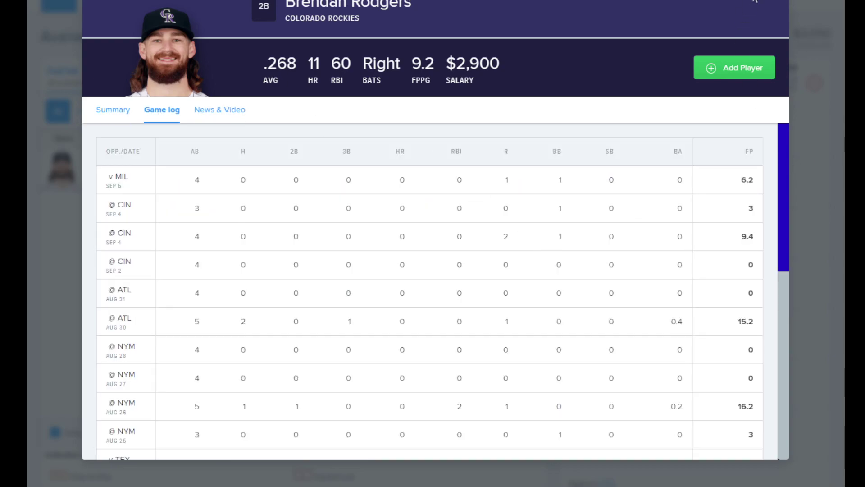
click(781, 2)
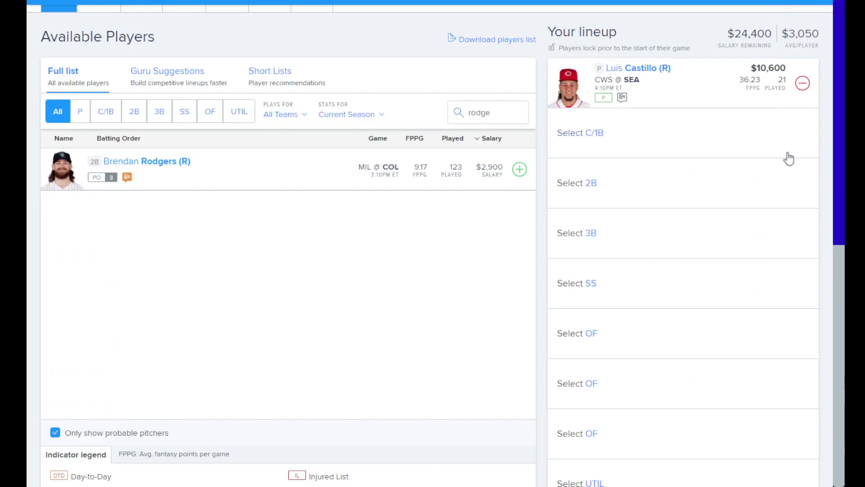
Step: Search the available players for "luis" and review Luis Rengifo's summary and game log
double_click(513, 116)
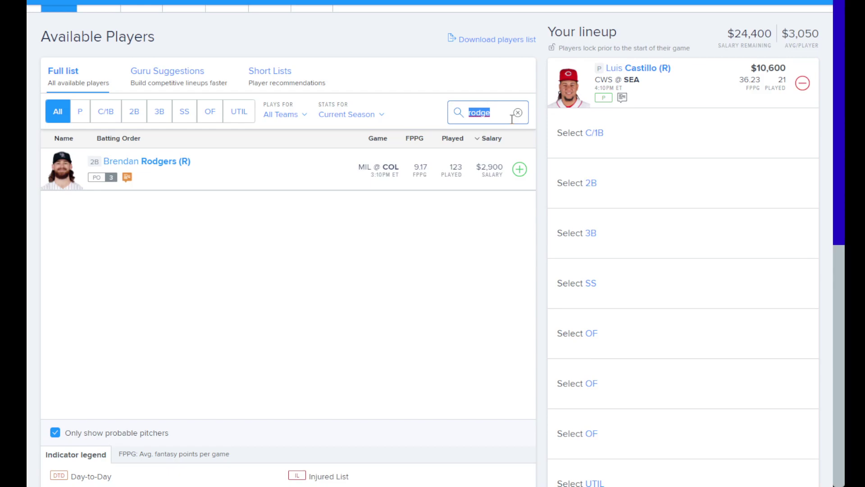
click(518, 113)
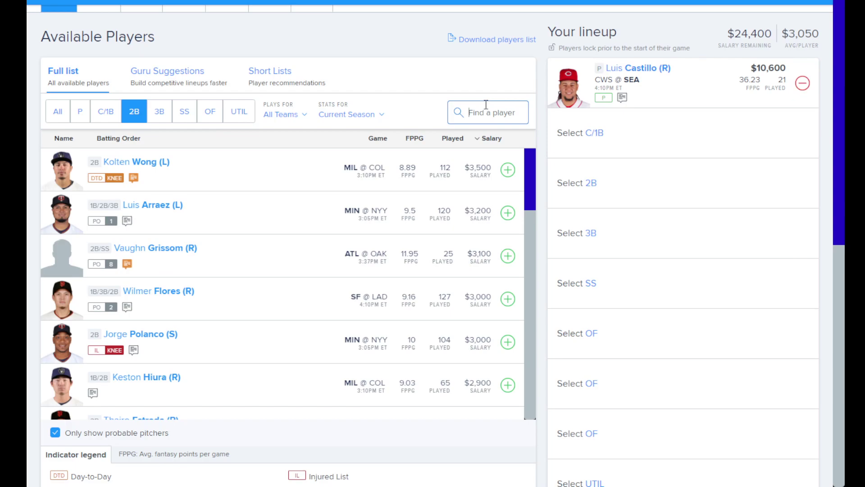
text(luis)
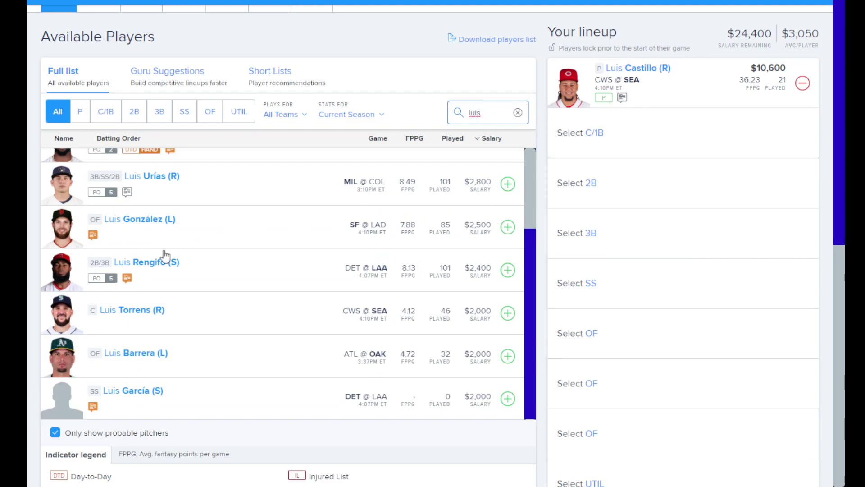
click(163, 266)
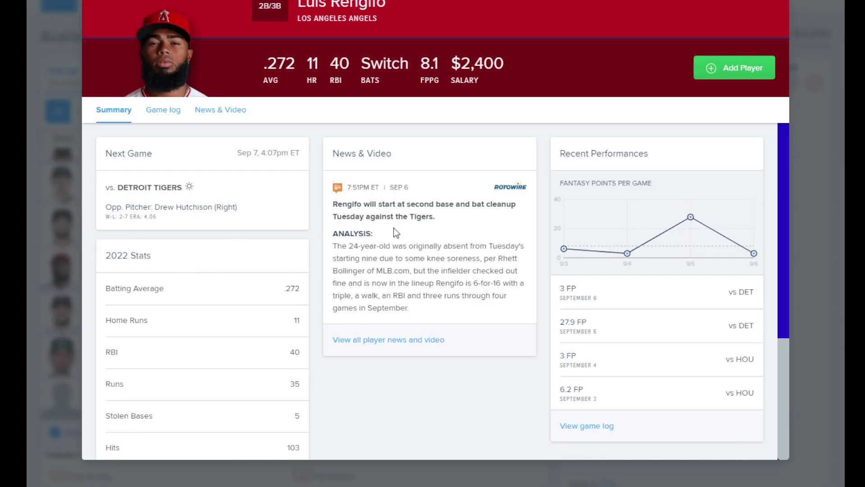
click(171, 116)
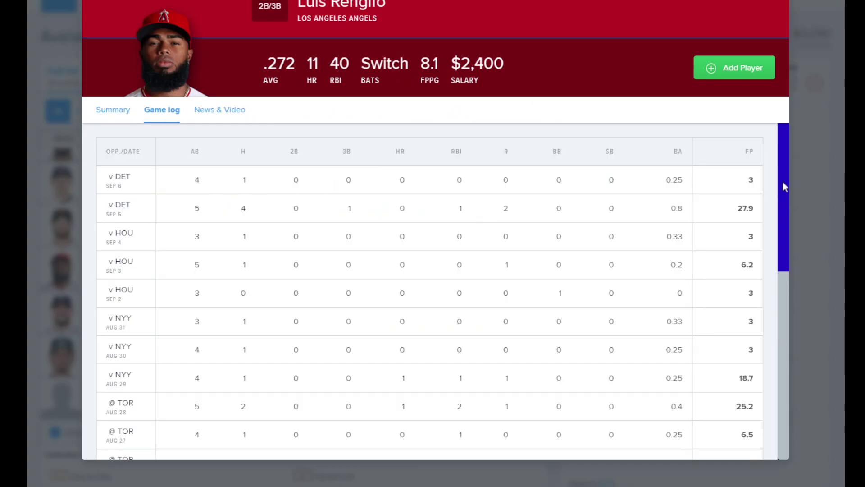
drag(786, 184, 785, 94)
key(Escape)
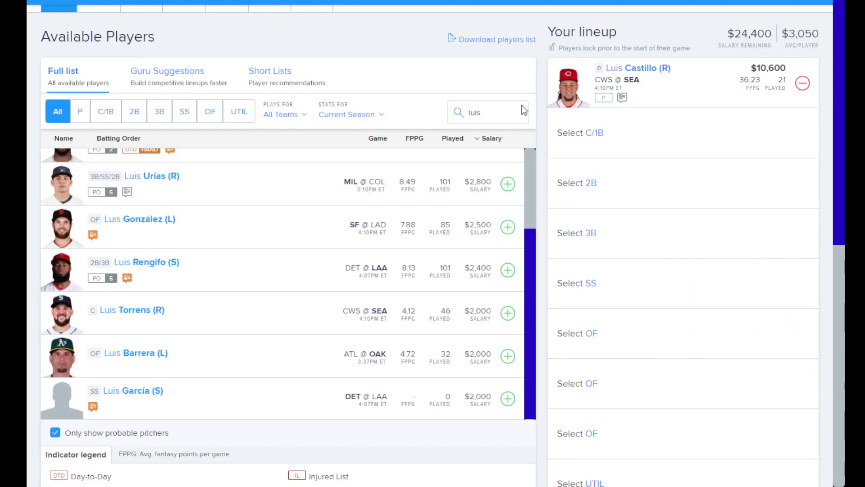
Step: Replace the player search term with "jav" and review Javier Báez's summary and game log
double_click(506, 107)
key(BackSpace)
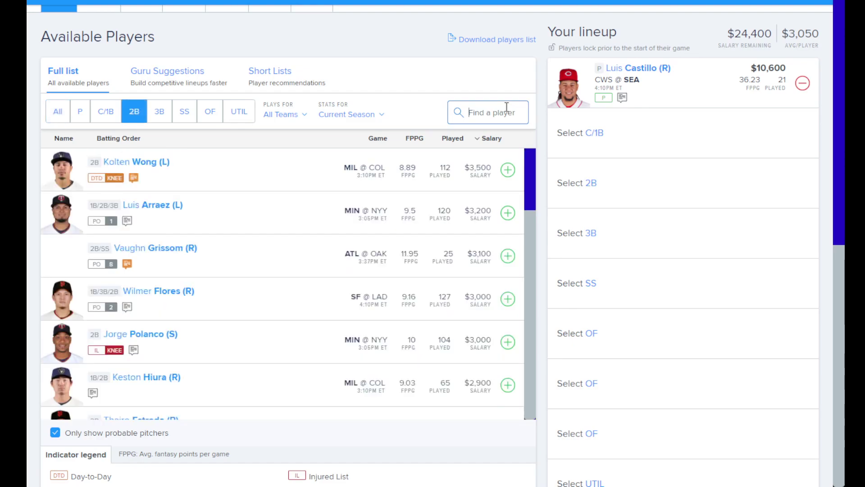
text(jav)
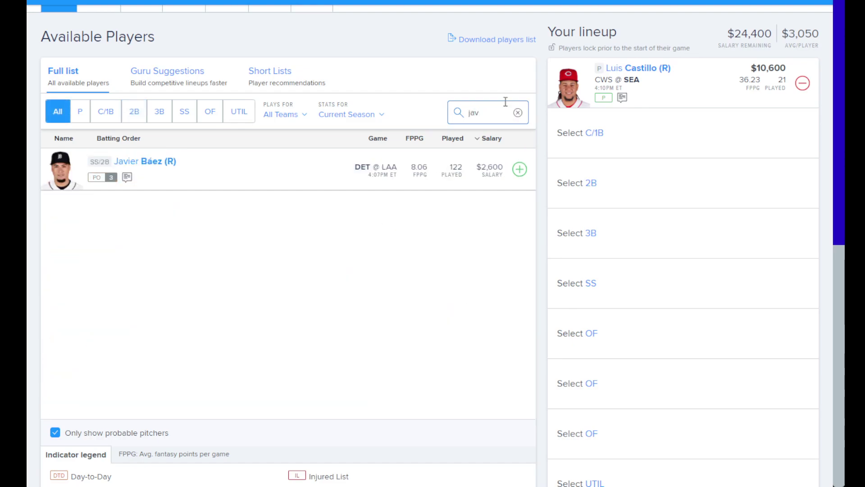
click(157, 163)
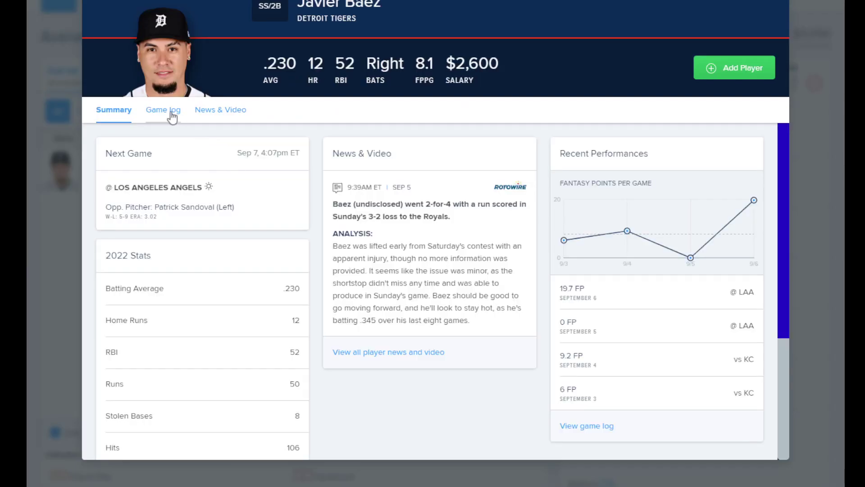
click(166, 112)
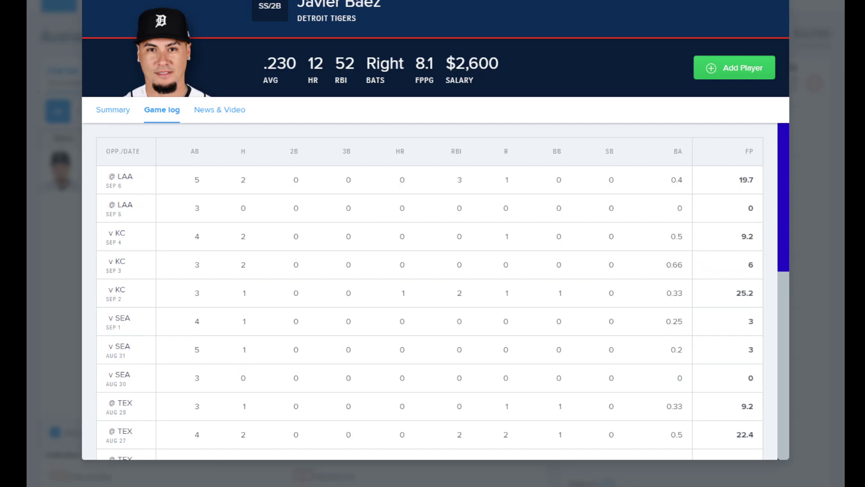
key(Escape)
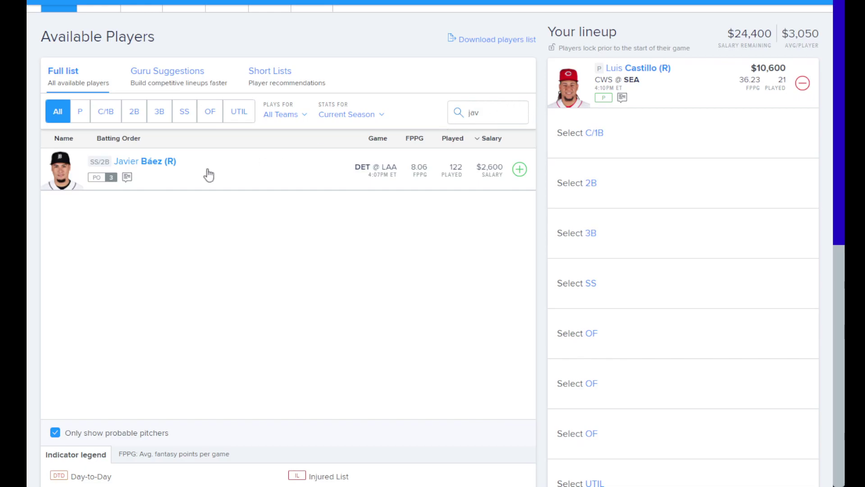
Step: Clear the player search and filter the available players to 3B
double_click(500, 112)
key(BackSpace)
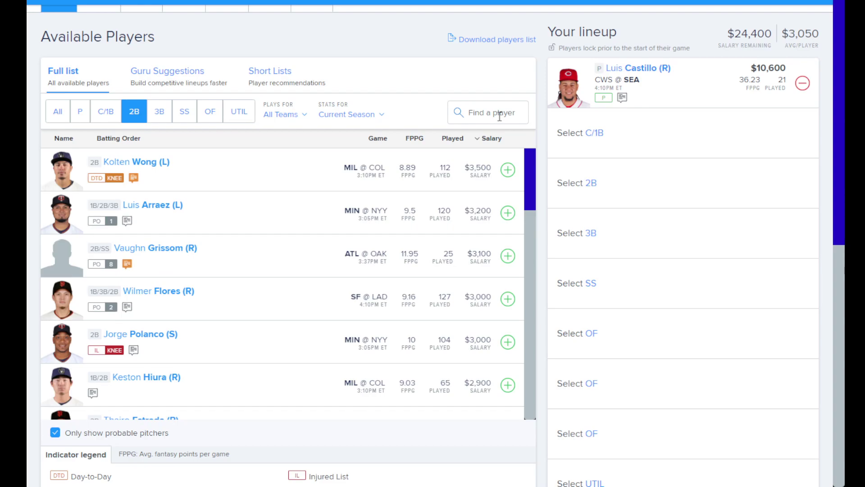
click(162, 112)
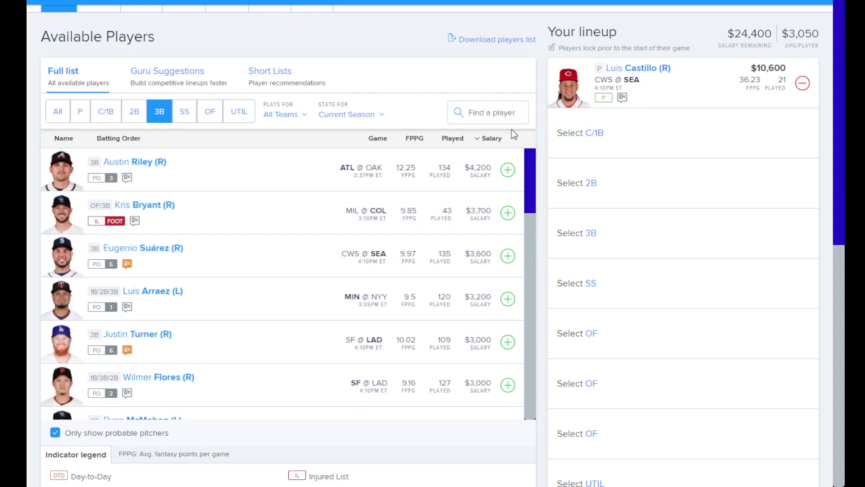
Step: Search the available players for "tu" and review Justin Turner's summary and game log
click(519, 119)
text(tu)
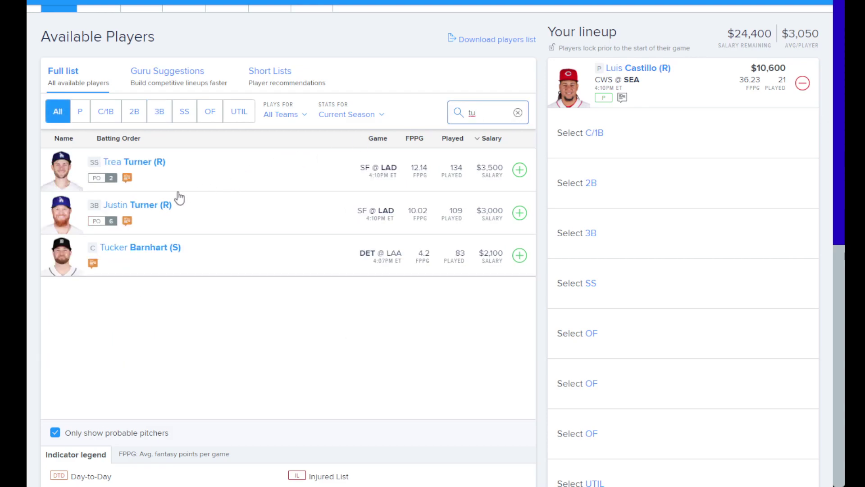
click(155, 207)
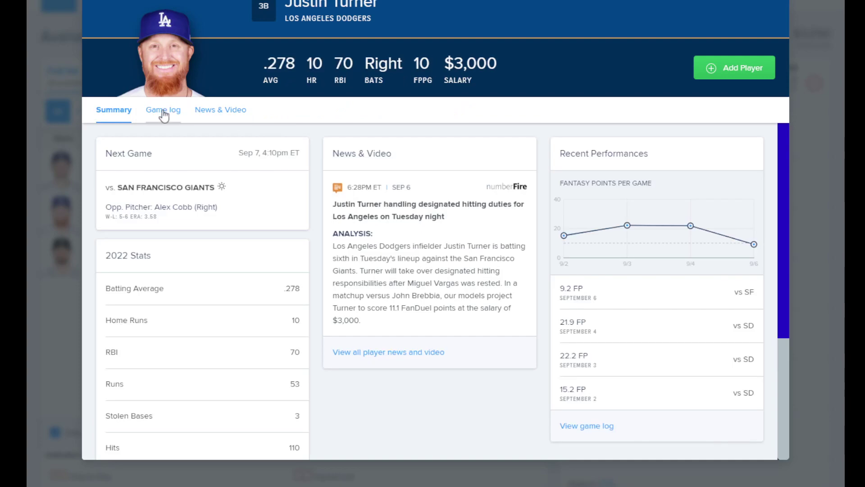
click(162, 113)
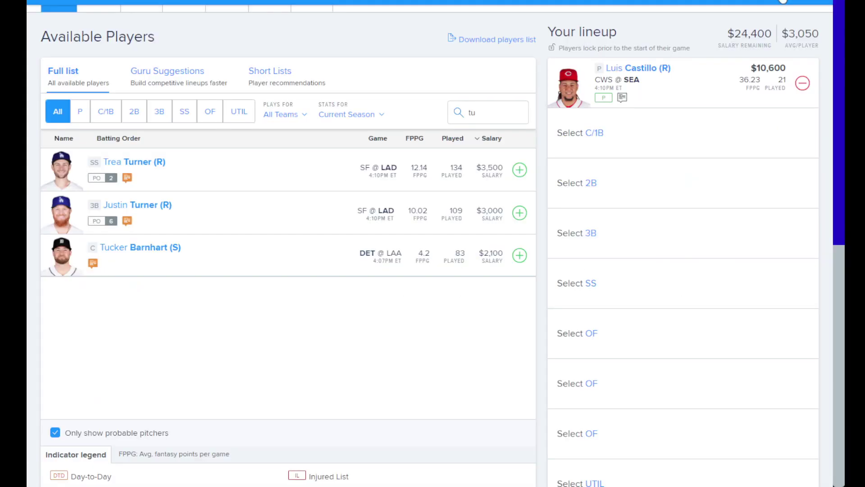
click(782, 2)
Step: Search the available players for "sua", review Eugenio Suárez's summary and game log, and clear the search
double_click(486, 109)
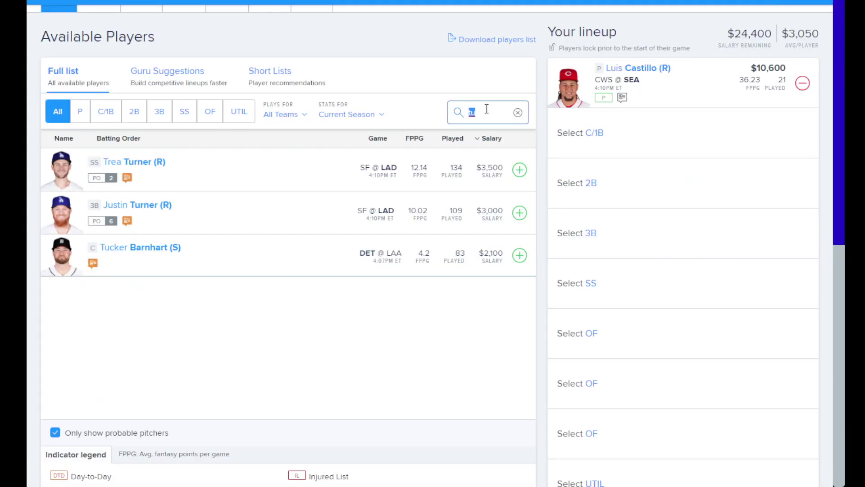
key(BackSpace)
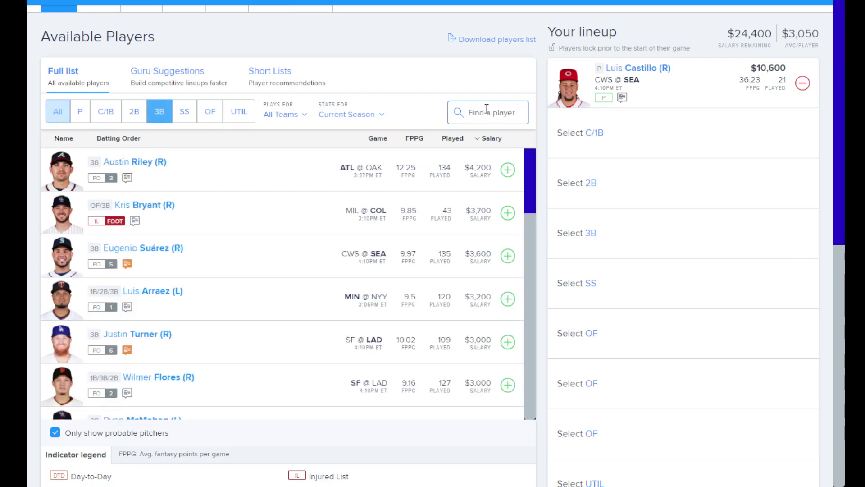
text(sue)
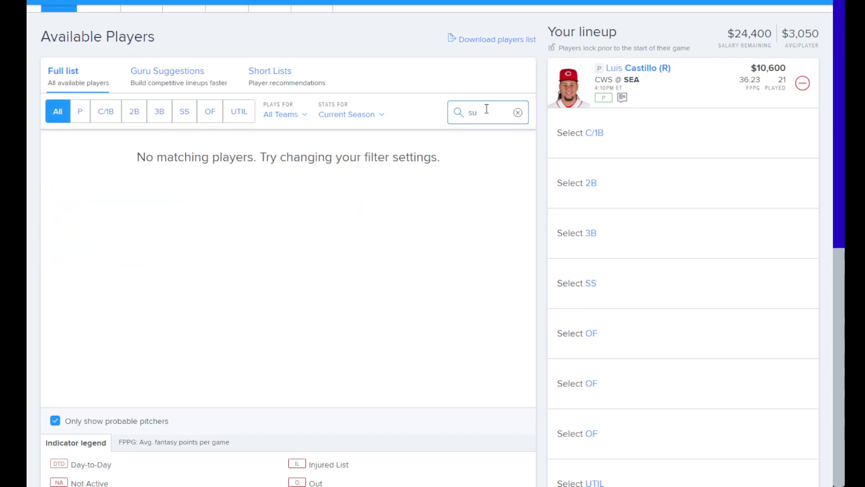
key(BackSpace)
text(a)
click(149, 163)
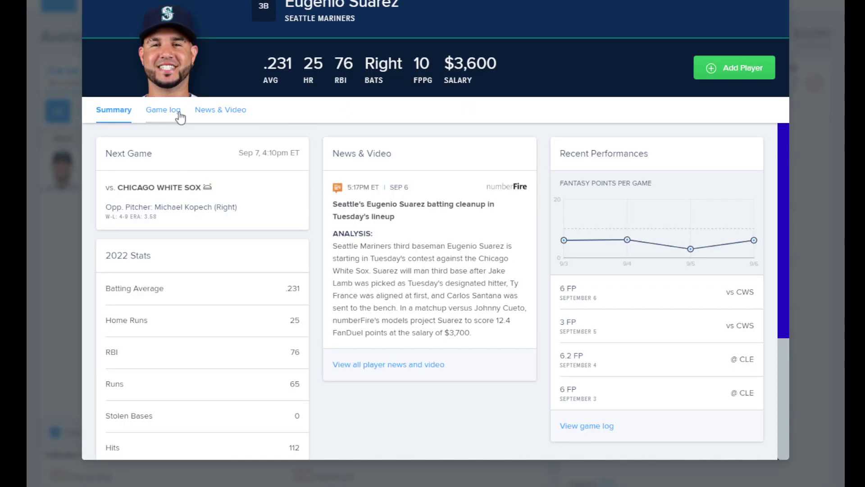
click(180, 115)
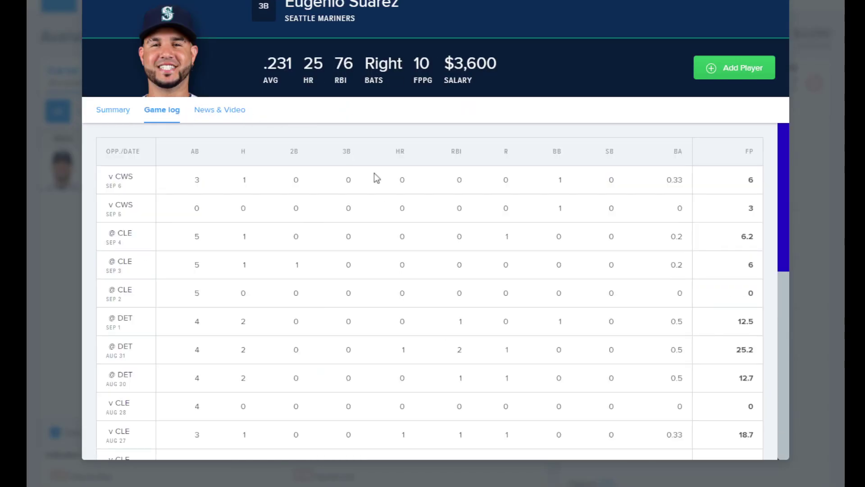
click(770, 5)
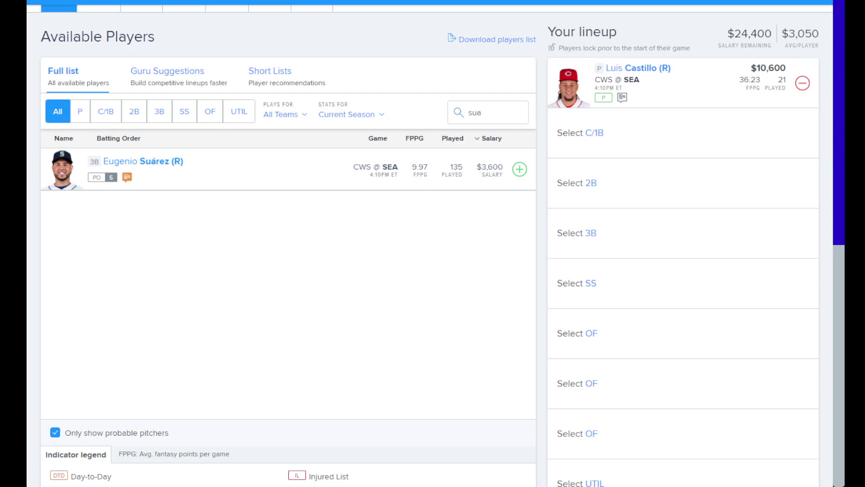
double_click(496, 112)
key(BackSpace)
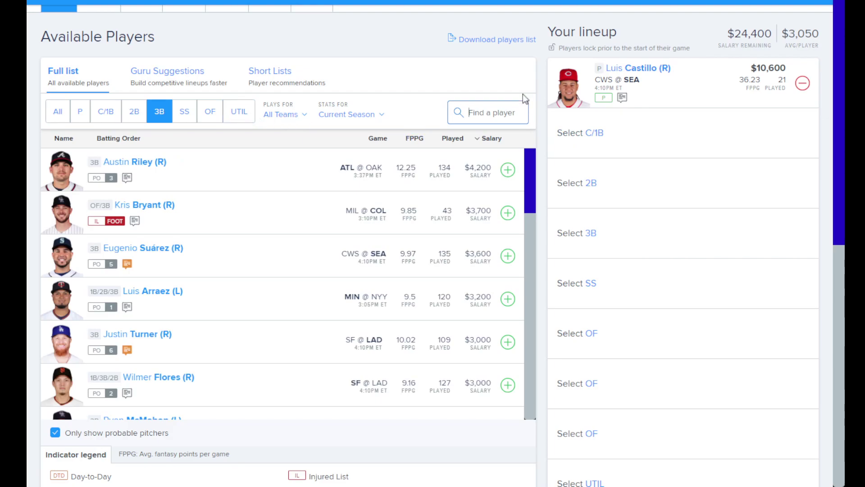
Step: Review Austin Riley's summary and game log from the third-base player list
click(173, 168)
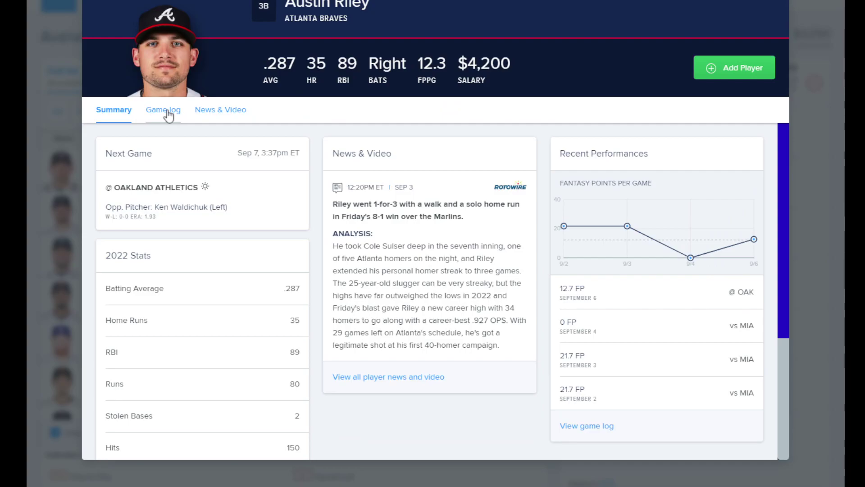
click(168, 113)
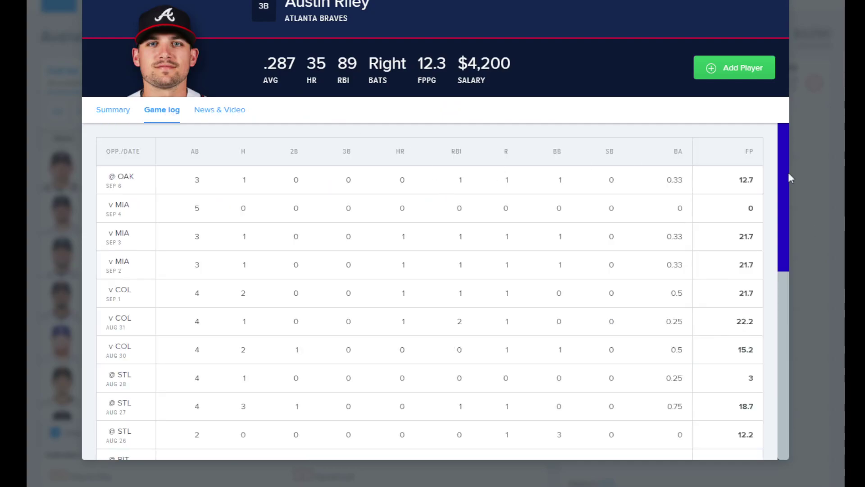
drag(788, 182, 787, 6)
click(762, 5)
click(495, 115)
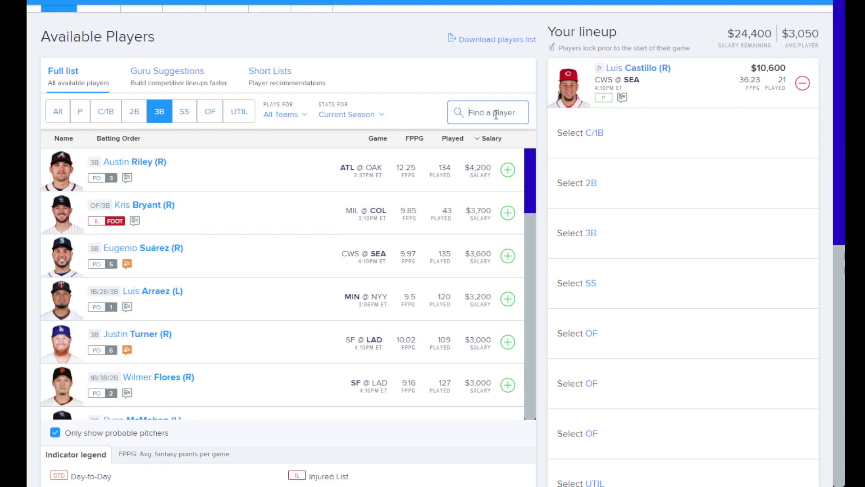
Step: Filter the available players to SS and try a player search for "lui"
click(188, 118)
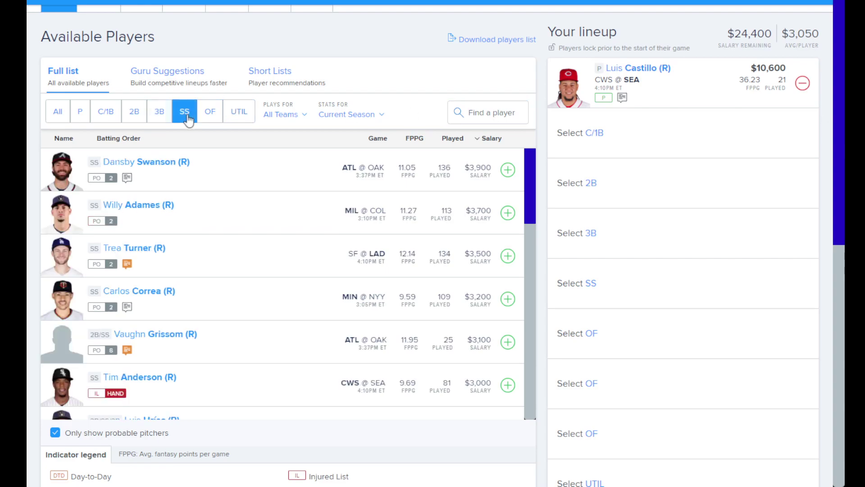
click(496, 117)
text(lui)
key(BackSpace)
key(BackSpace)
key(BackSpace)
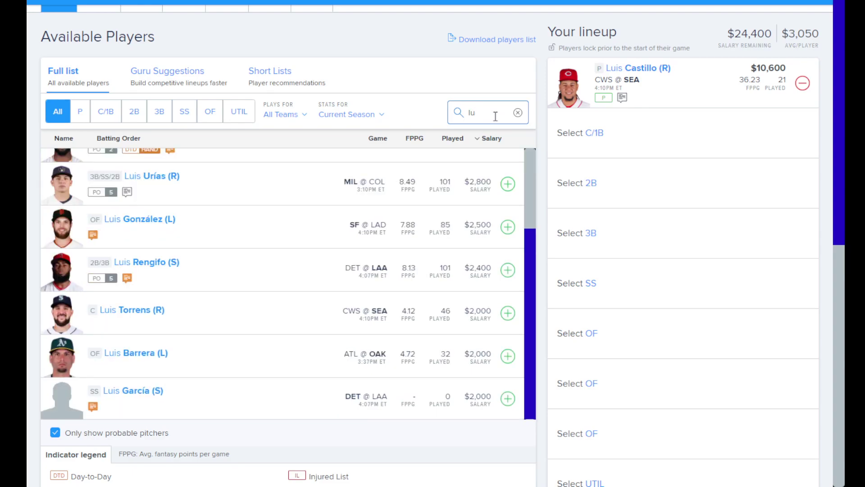
Step: Search the available players for "adam", review Willy Adames's summary and game log, and clear the search
text(adam)
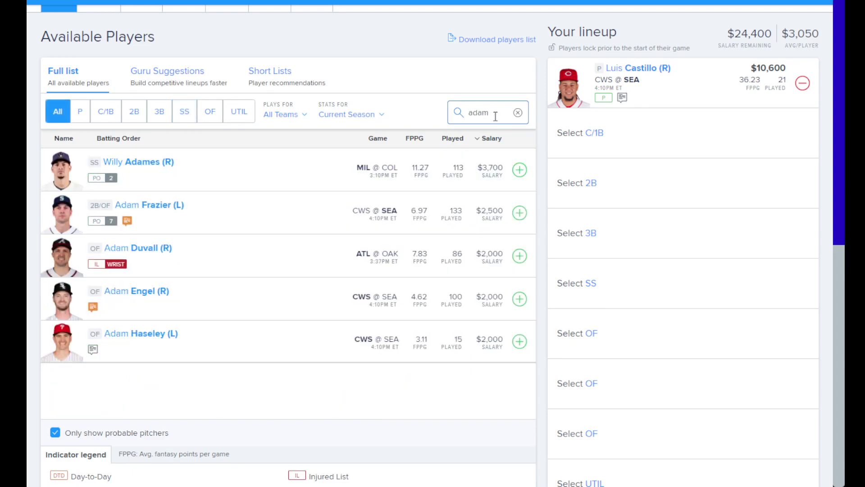
click(151, 167)
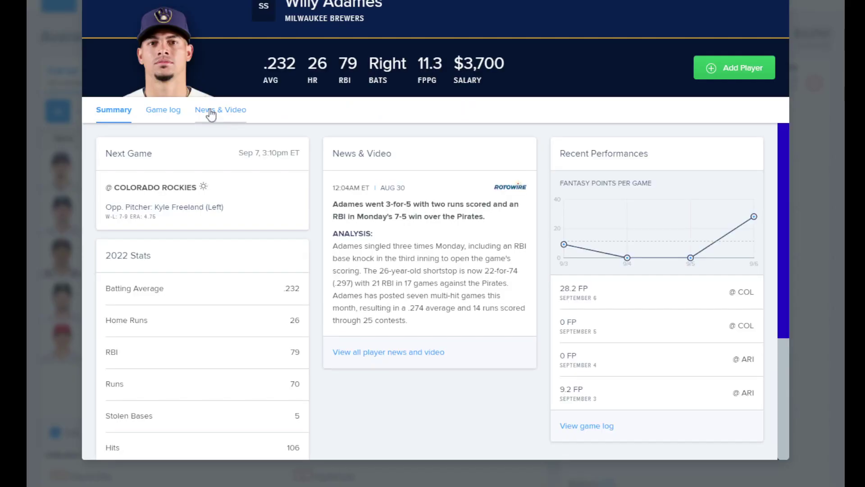
click(171, 112)
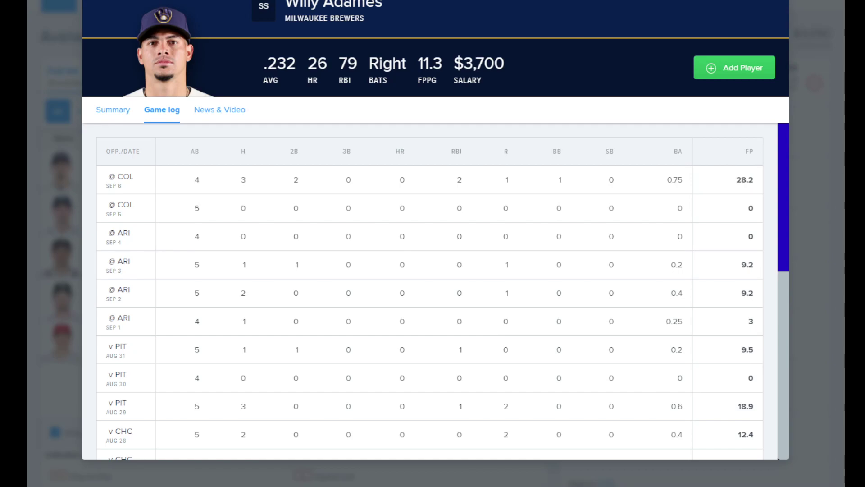
key(Escape)
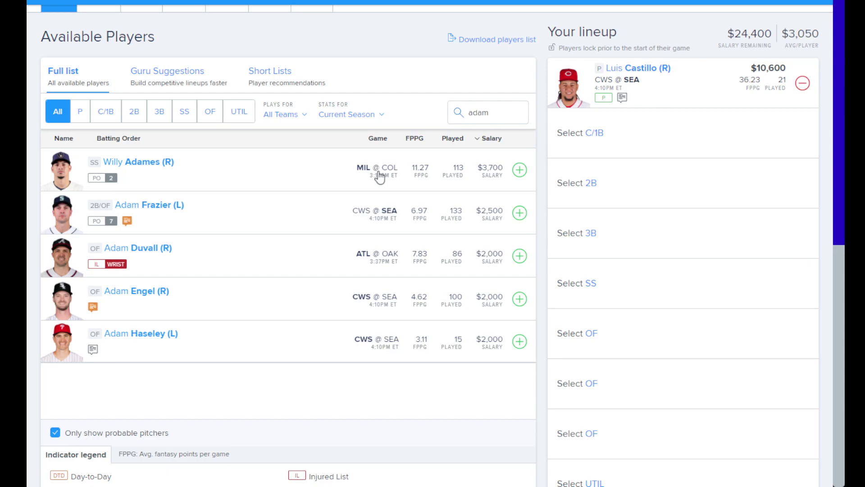
click(499, 117)
double_click(498, 117)
key(BackSpace)
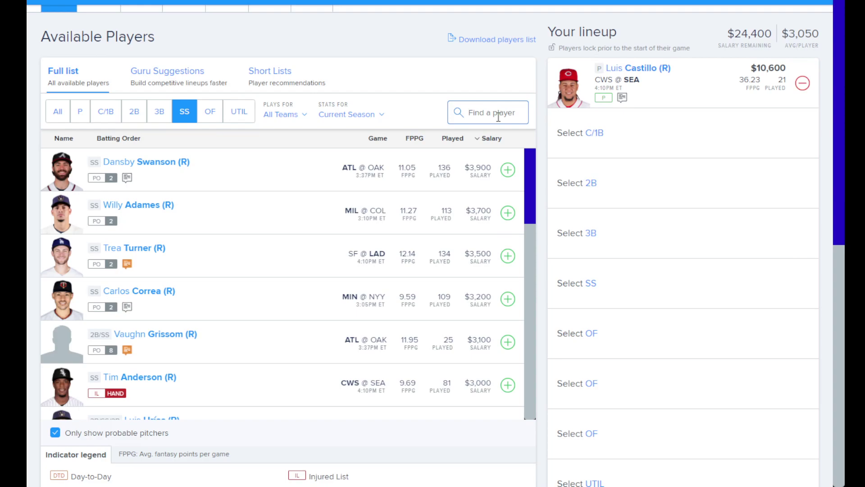
Step: Search the available players for "tre", review Trea Turner's summary and game log, and clear the search
text(tre)
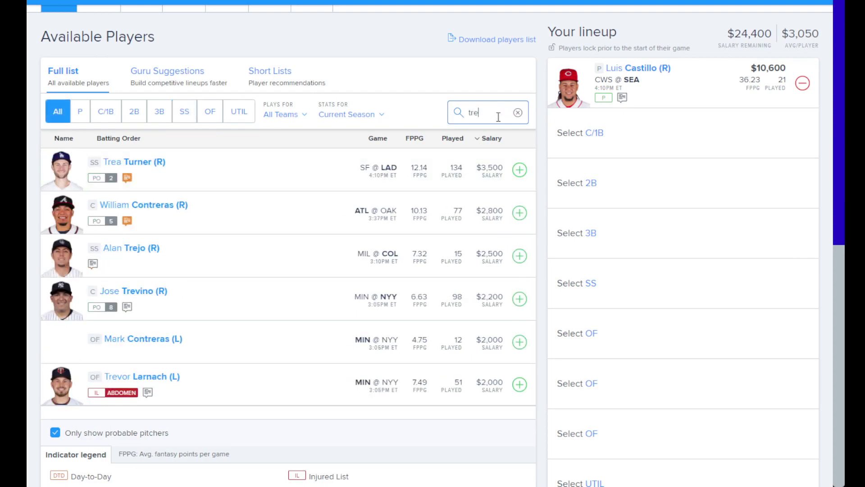
click(152, 164)
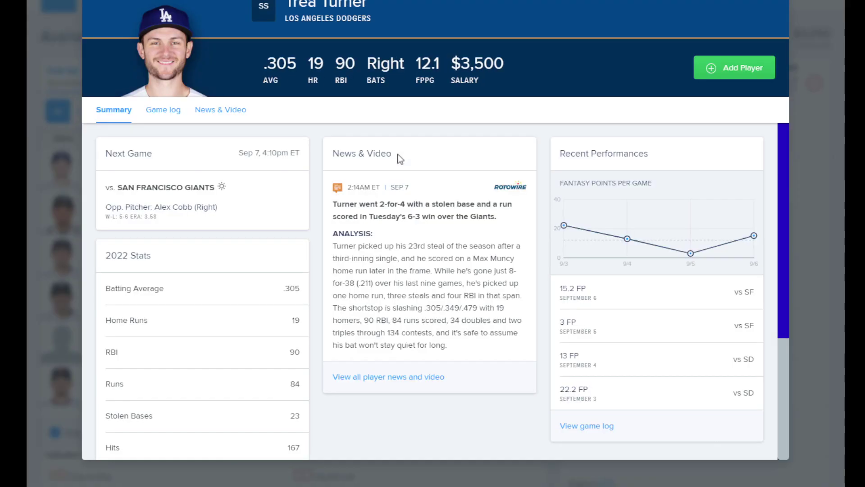
click(167, 111)
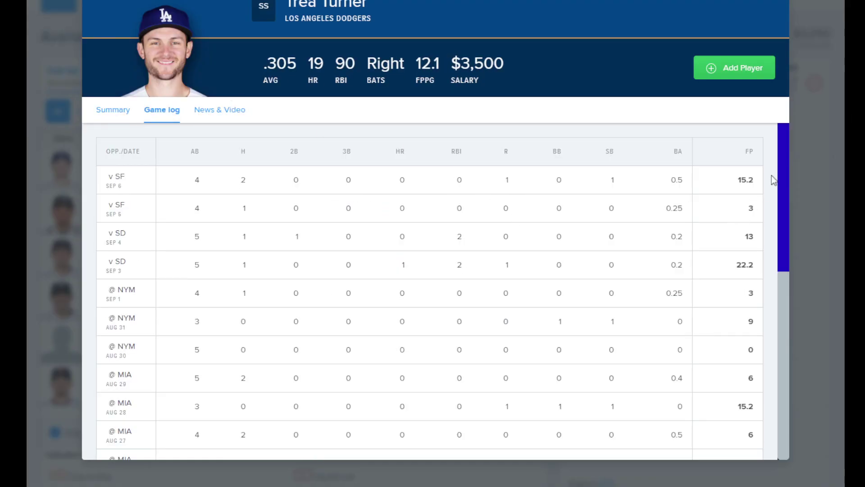
drag(784, 202, 788, 149)
click(779, 3)
click(507, 112)
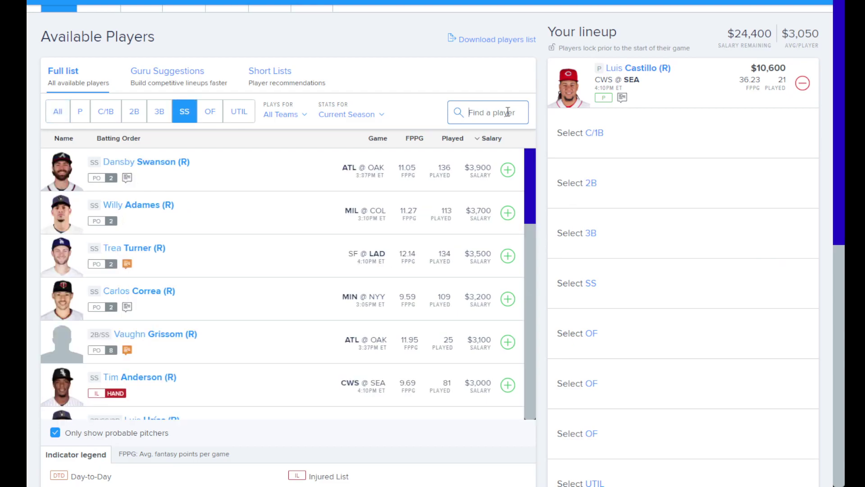
Step: Search the available players for "dan", review Dansby Swanson's summary and game log, and clear the search
text(dan)
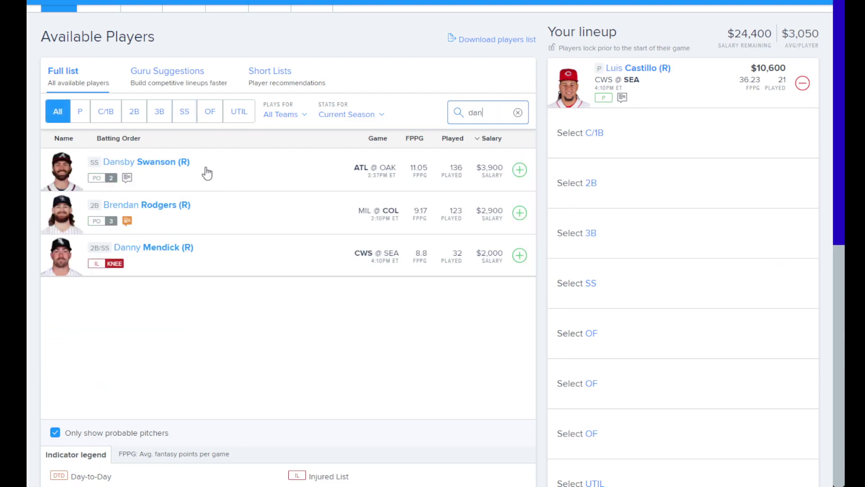
click(167, 162)
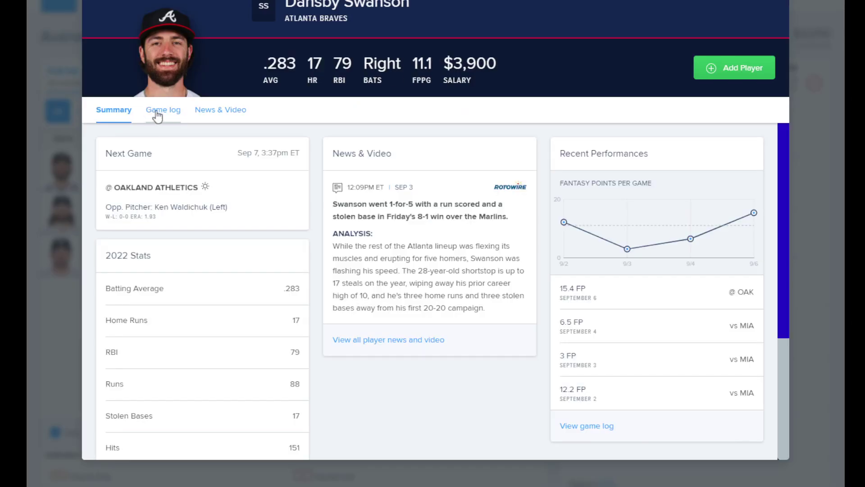
click(157, 116)
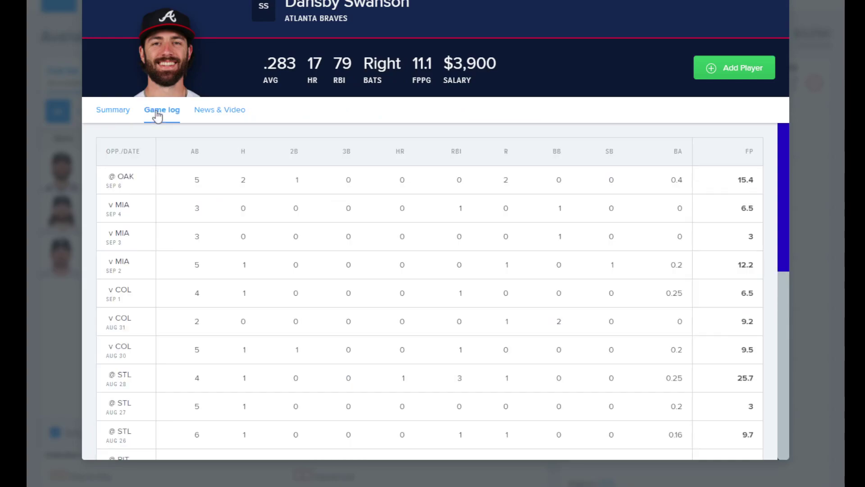
click(778, 2)
double_click(475, 112)
key(BackSpace)
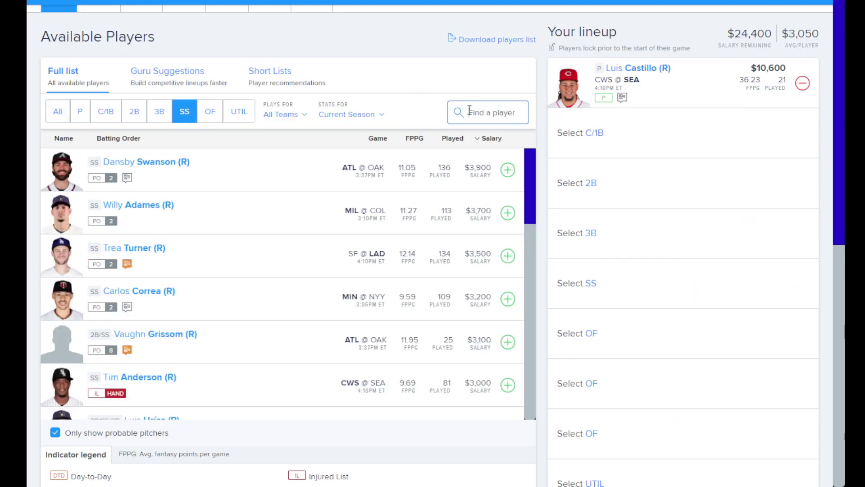
Step: Try a player search for "andrew" and filter the available players to OF
text(andrew)
key(BackSpace)
key(BackSpace)
key(BackSpace)
key(BackSpace)
key(BackSpace)
key(BackSpace)
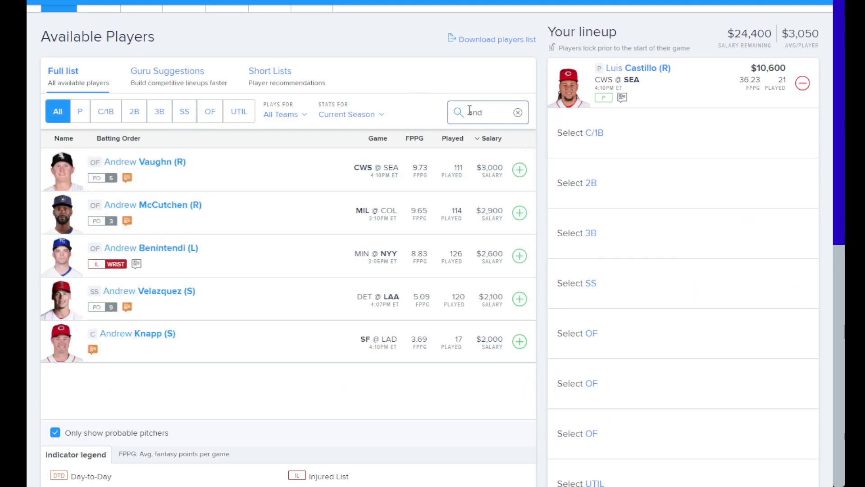
click(211, 112)
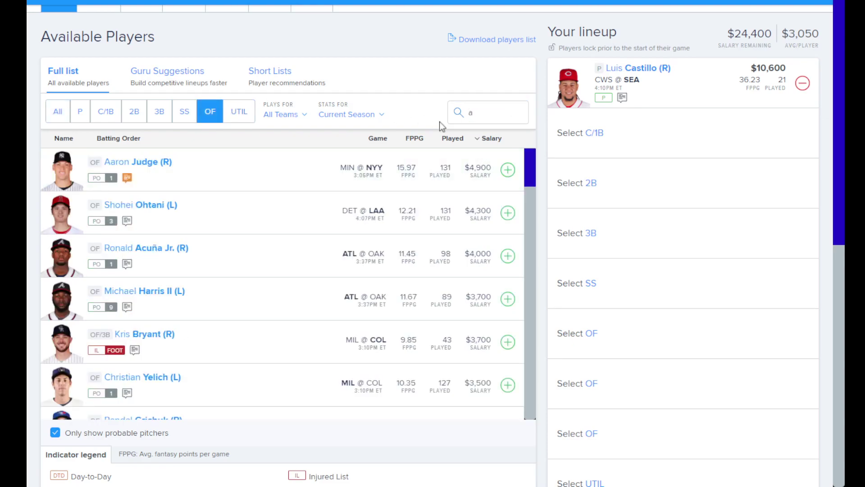
Step: Search the available players for "andre", review Andrew McCutchen's summary and game log, and clear the search
double_click(478, 113)
text(anb)
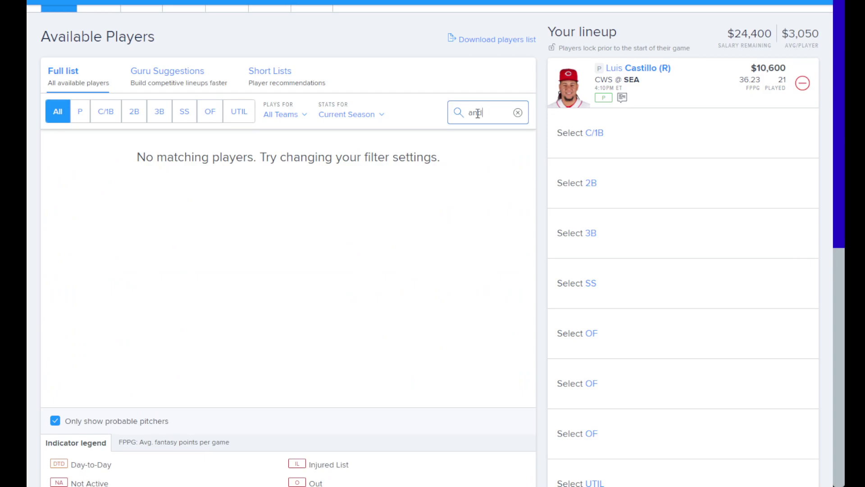
key(BackSpace)
text(dre)
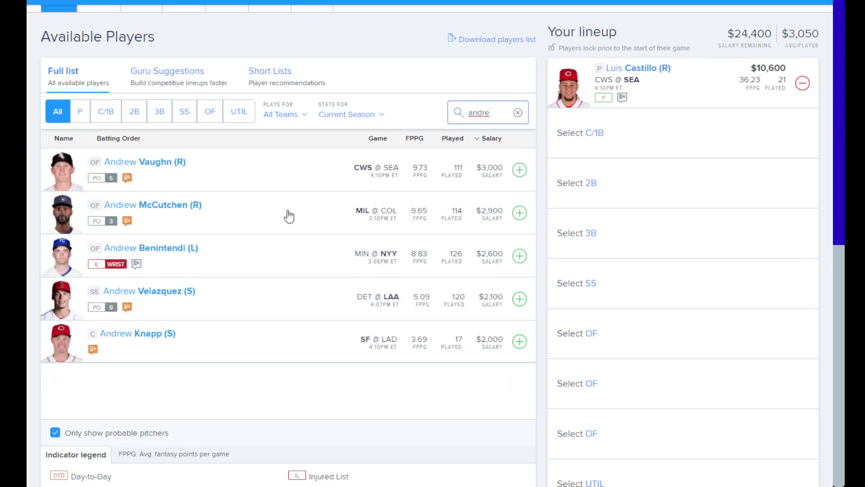
click(197, 213)
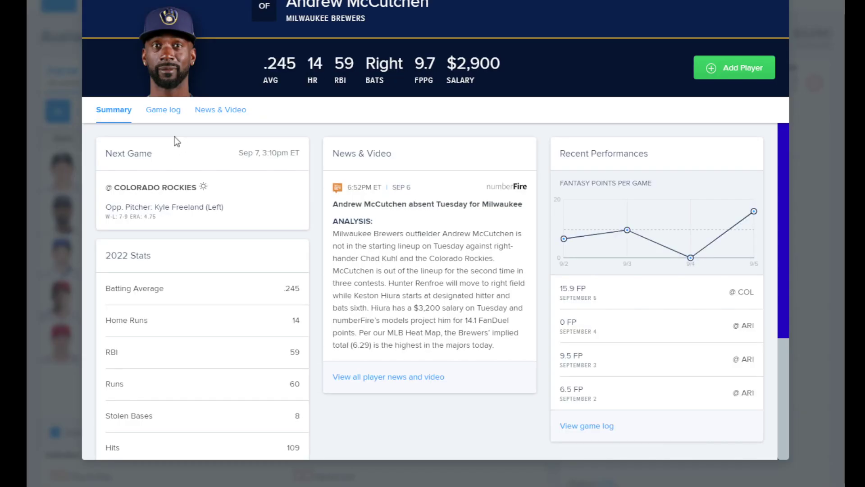
click(161, 113)
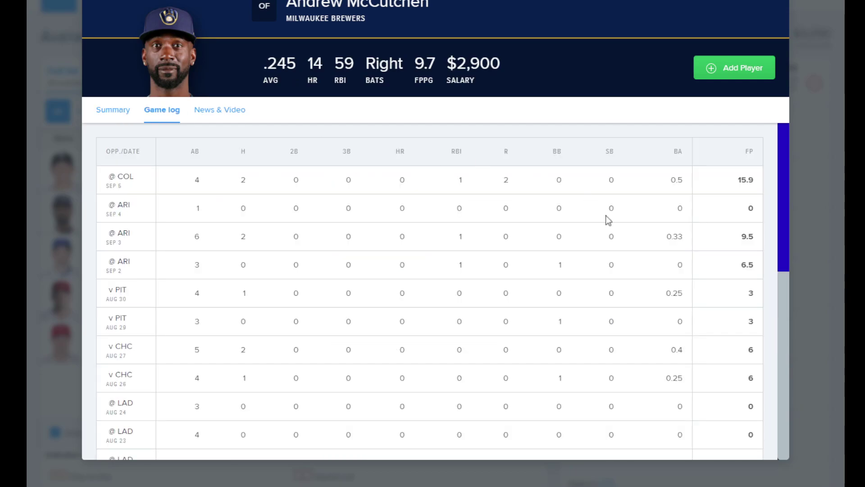
drag(783, 205, 788, 17)
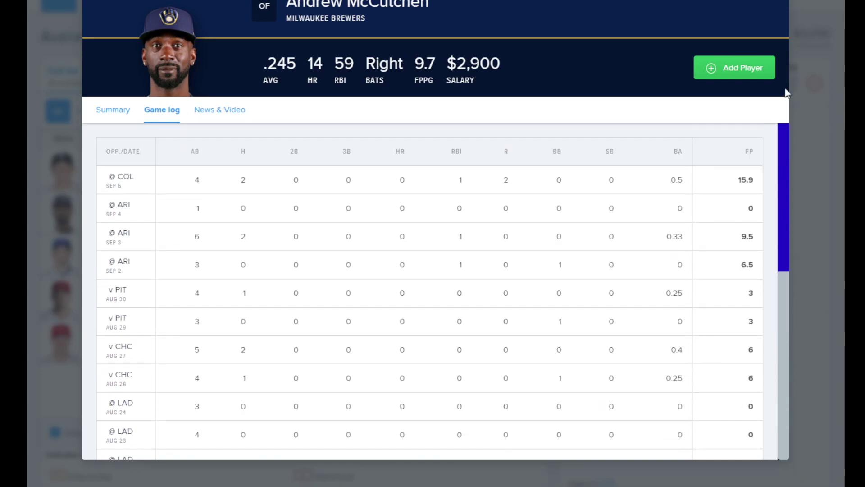
click(786, 4)
click(502, 113)
key(ctrl+a)
key(BackSpace)
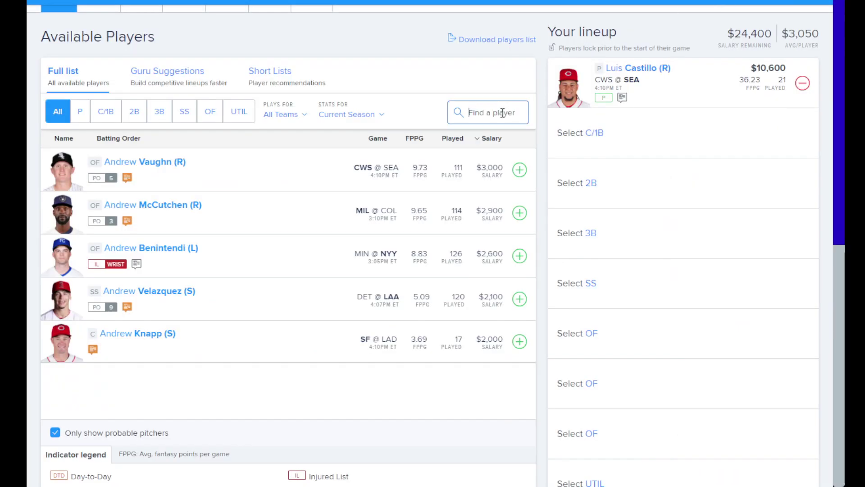
Step: Search the available players for "yelic", review Christian Yelich's game log, and clear the search
text(yelic)
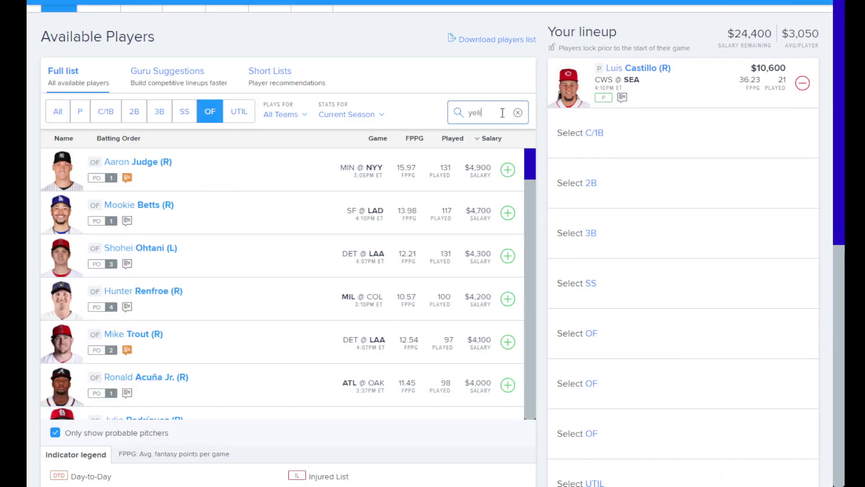
click(165, 166)
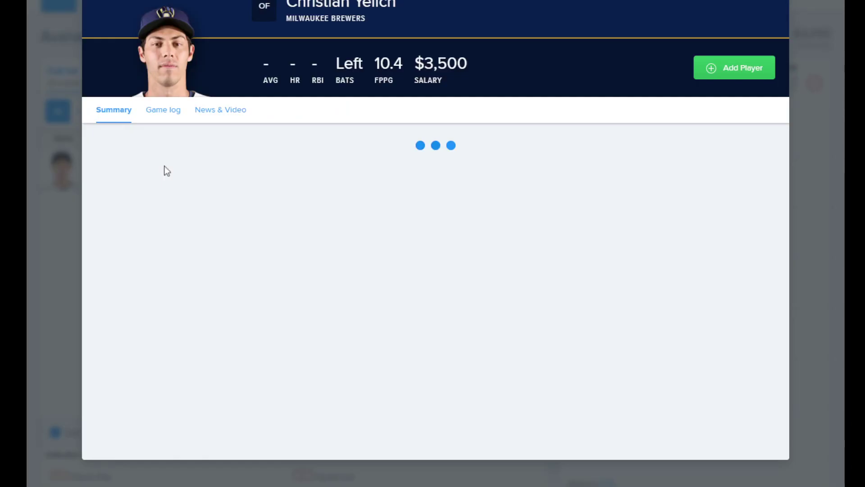
click(175, 112)
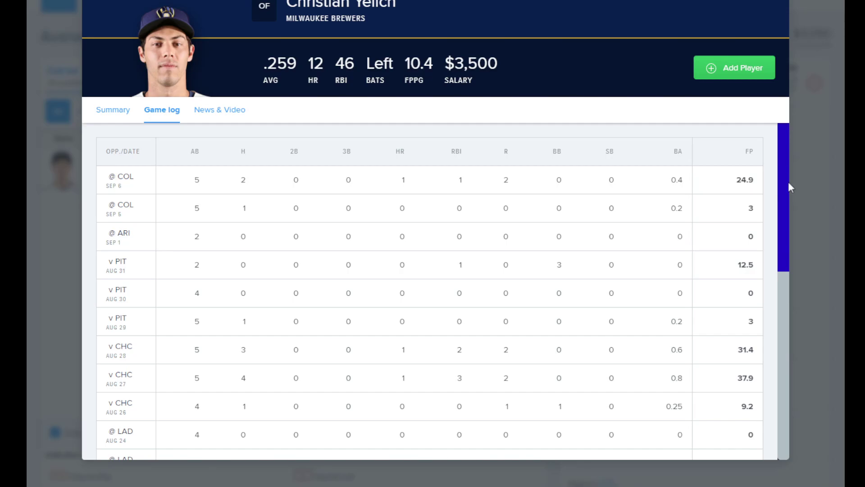
drag(786, 185, 791, 78)
key(Escape)
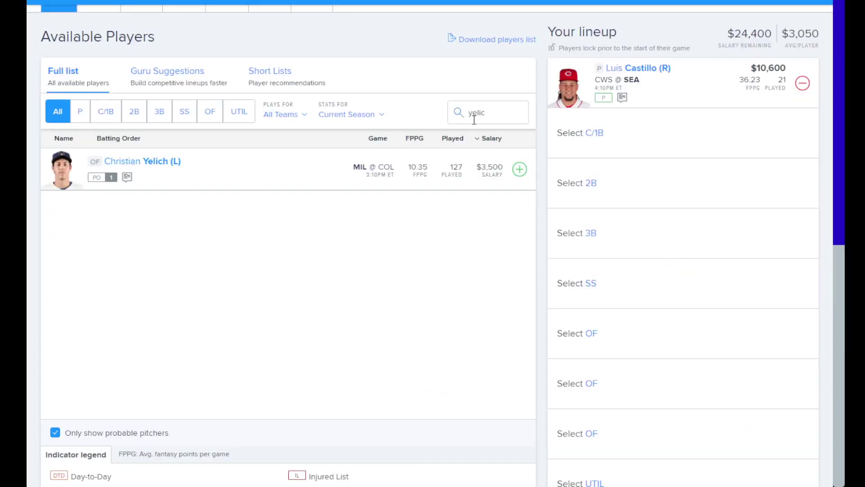
double_click(496, 112)
key(BackSpace)
Step: Search the available players for "war", review Taylor Ward's game log, and clear the search
text(war)
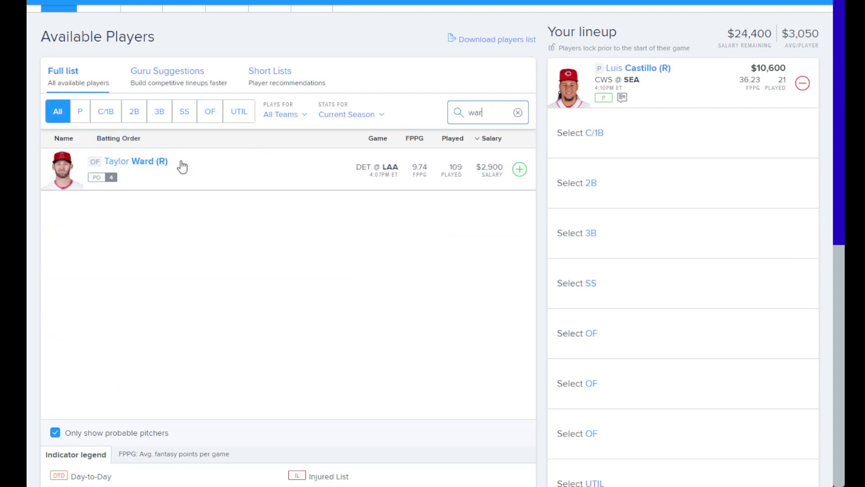
click(159, 163)
click(175, 115)
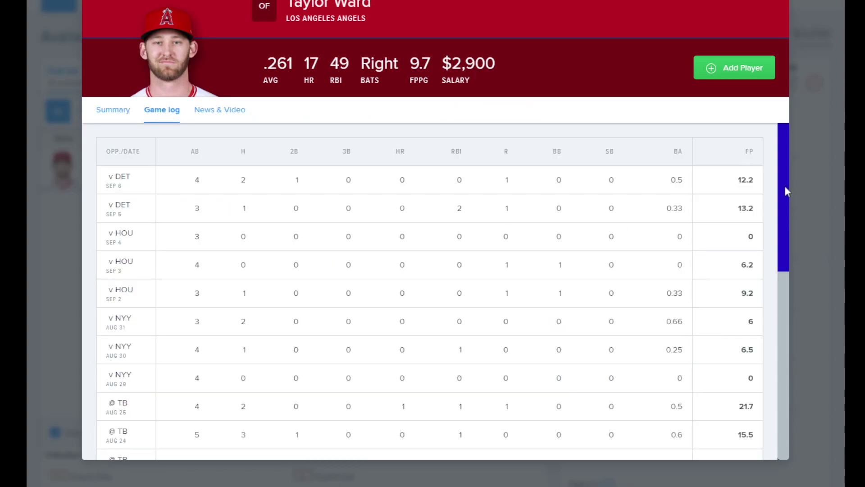
drag(785, 186, 778, 14)
key(Escape)
double_click(482, 111)
key(BackSpace)
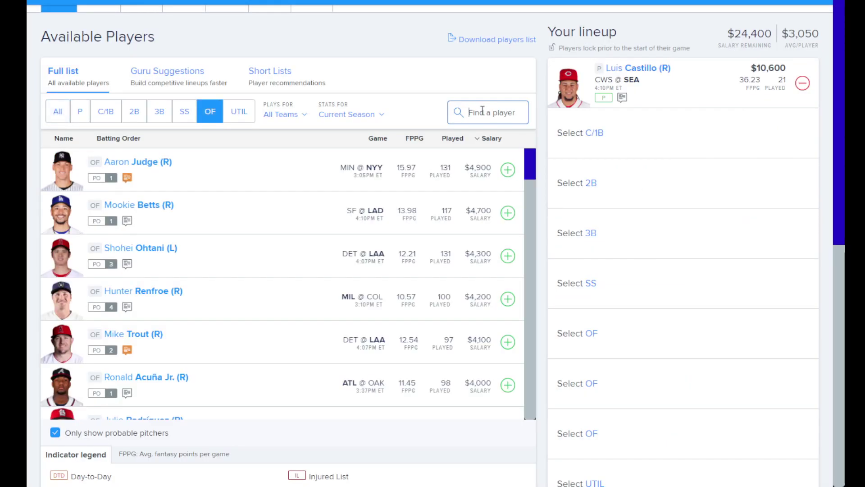
text(mike)
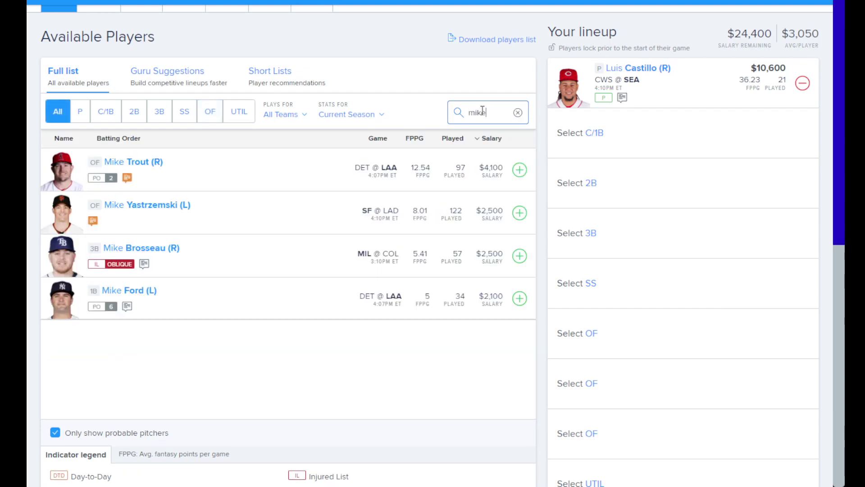
key(BackSpace)
key(BackSpace)
key(BackSpace)
key(BackSpace)
text(and)
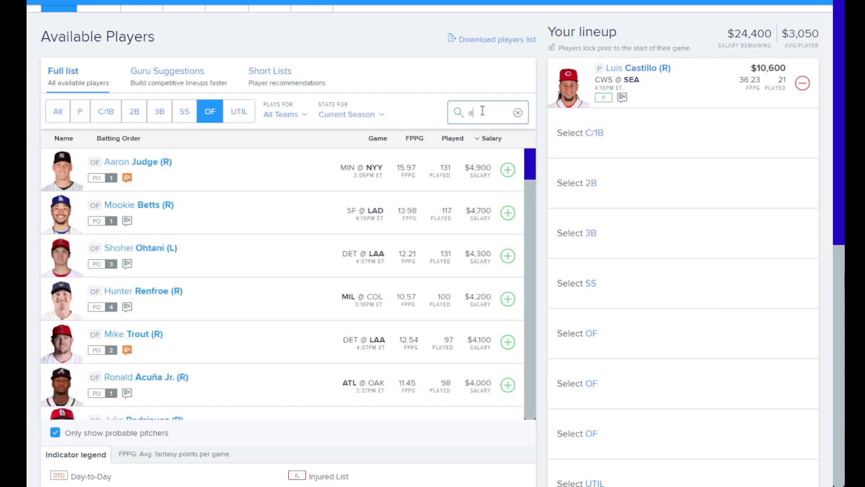
key(BackSpace)
key(BackSpace)
Step: Review Mike Trout's game log from the outfielder list
click(129, 338)
click(179, 113)
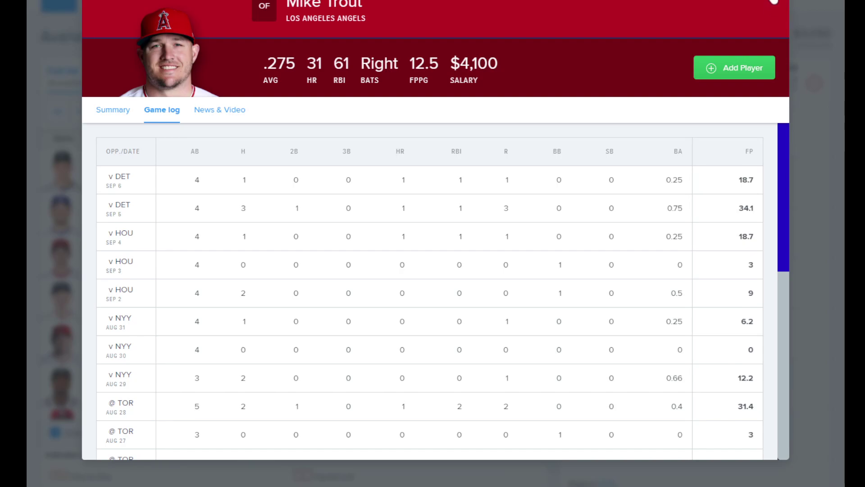
click(773, 6)
click(494, 117)
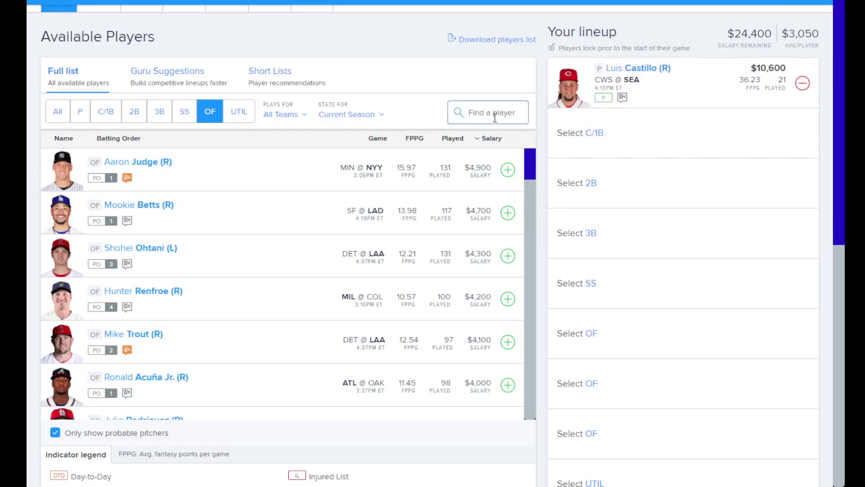
Step: Search the available players for "gian" and open Giancarlo Stanton's player details
text(g)
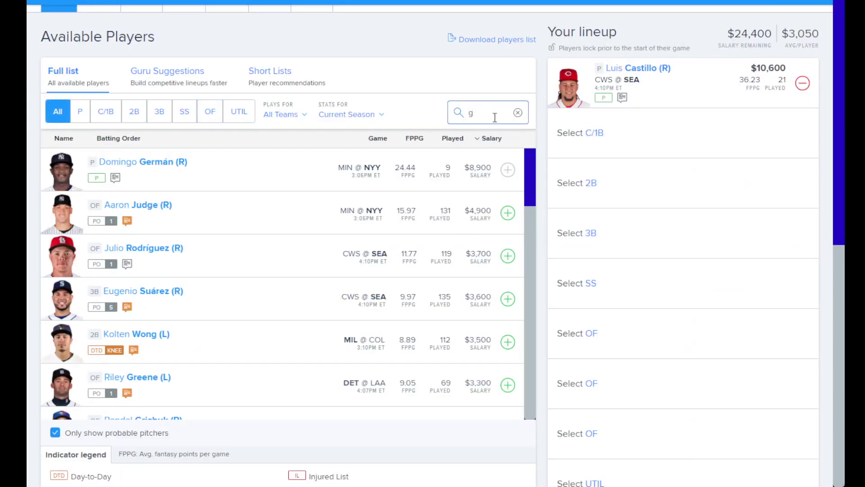
text(ian)
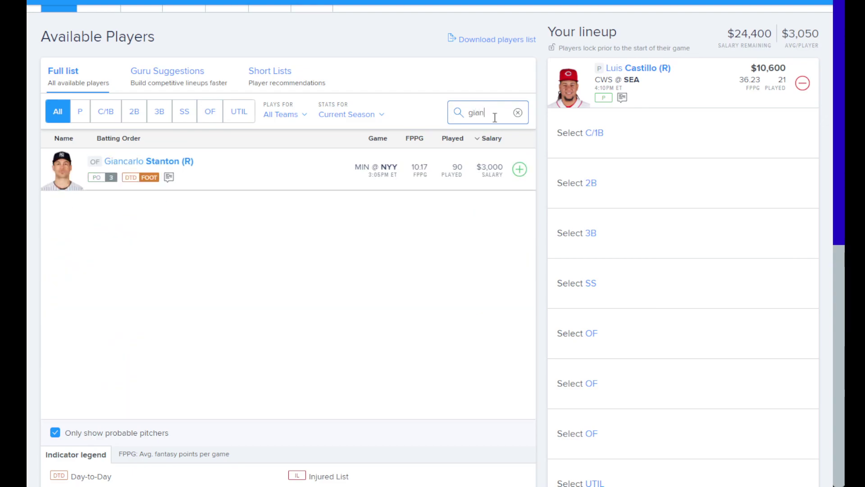
click(187, 164)
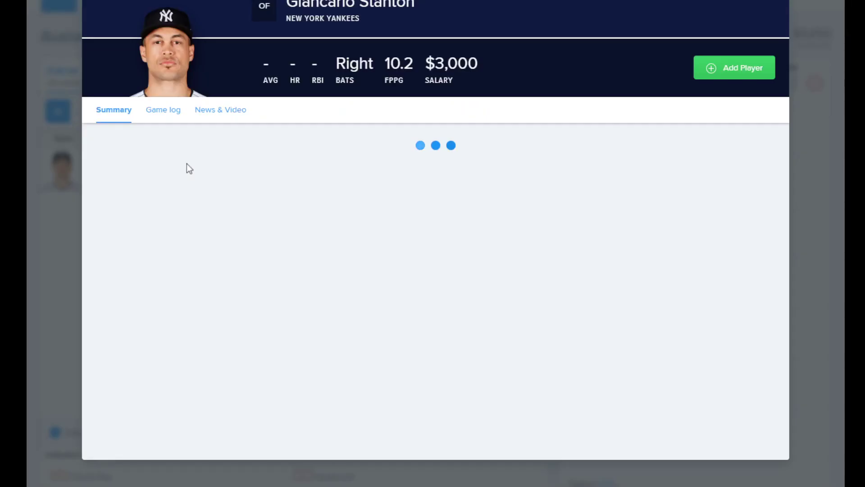